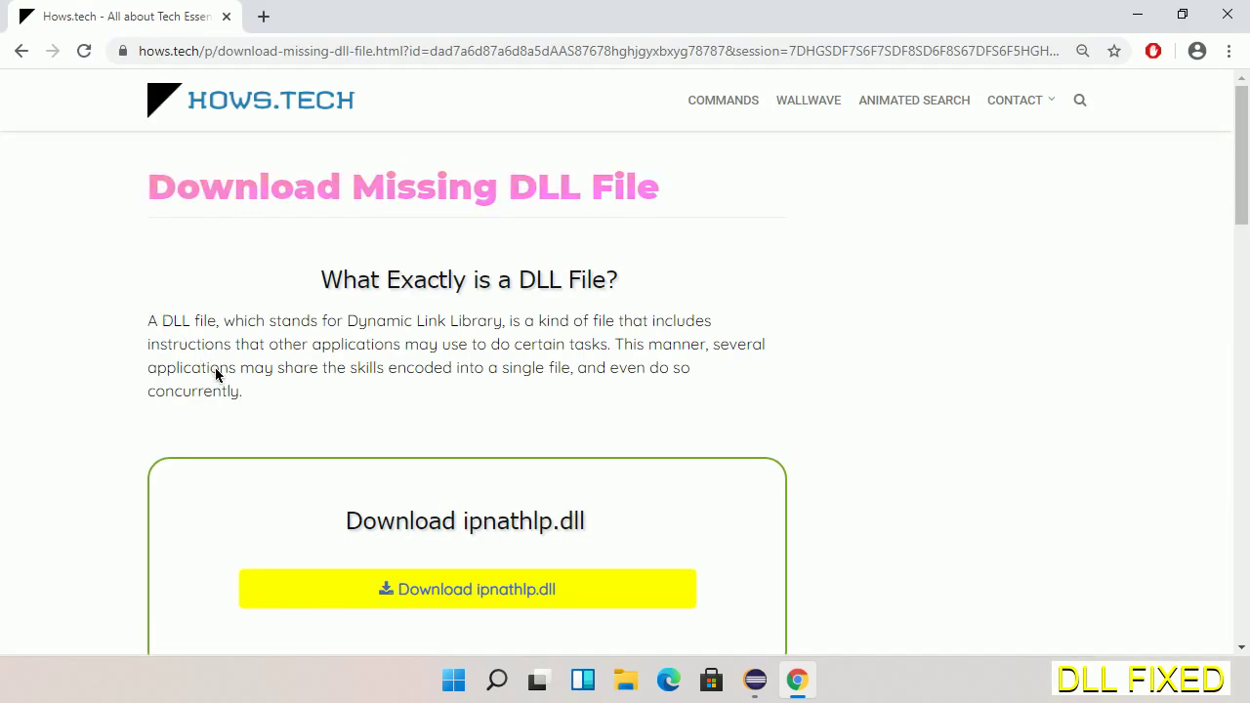
Step: Save ipnathlp.dll to the Downloads folder on E: and show it in its folder
left_click(459, 608)
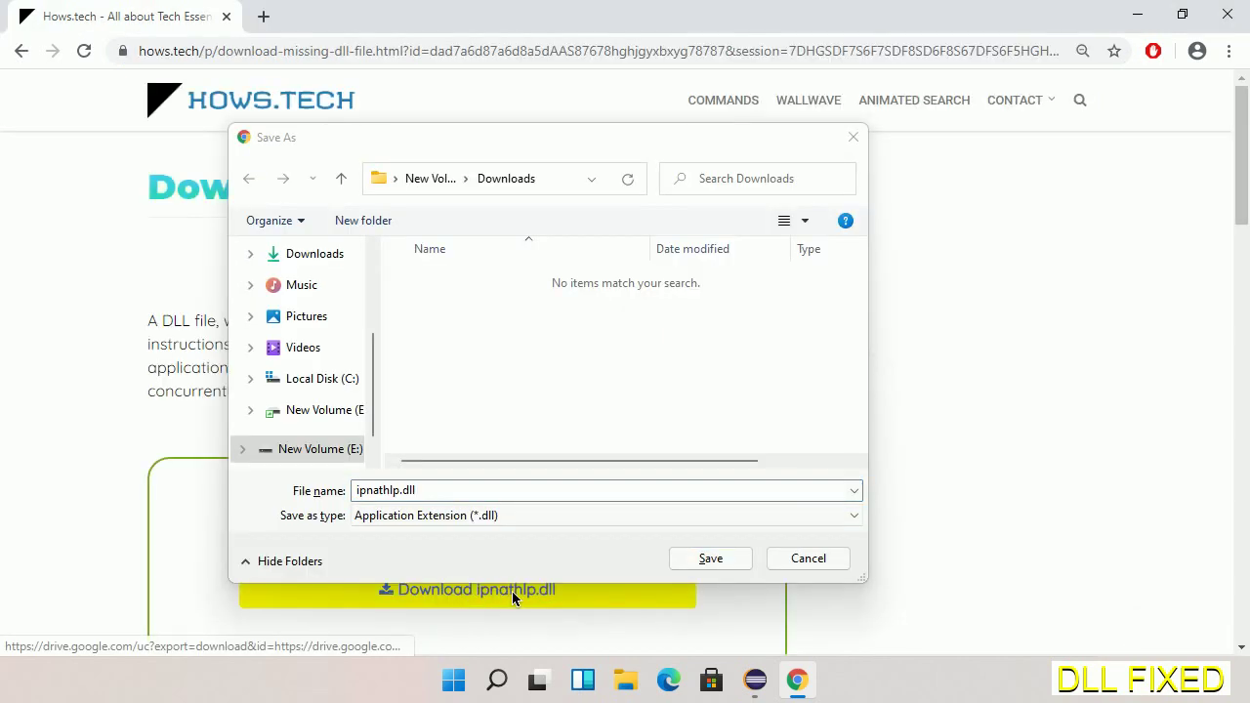
left_click(710, 559)
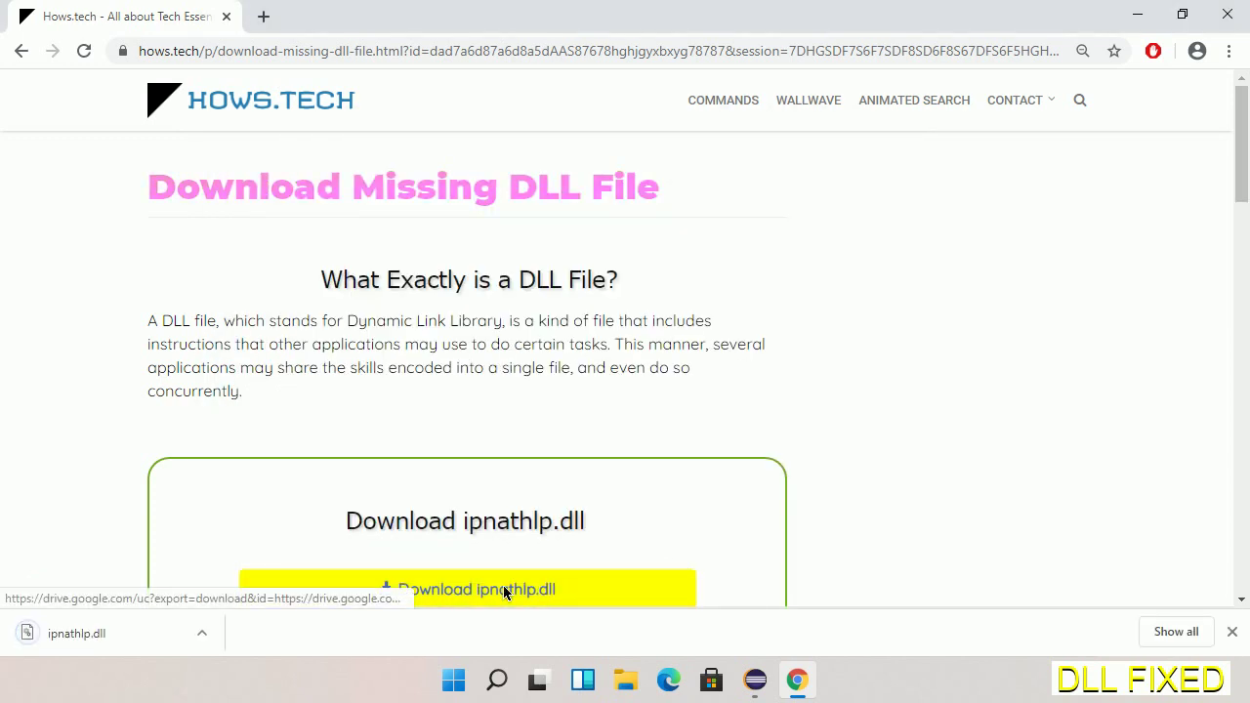
left_click(203, 634)
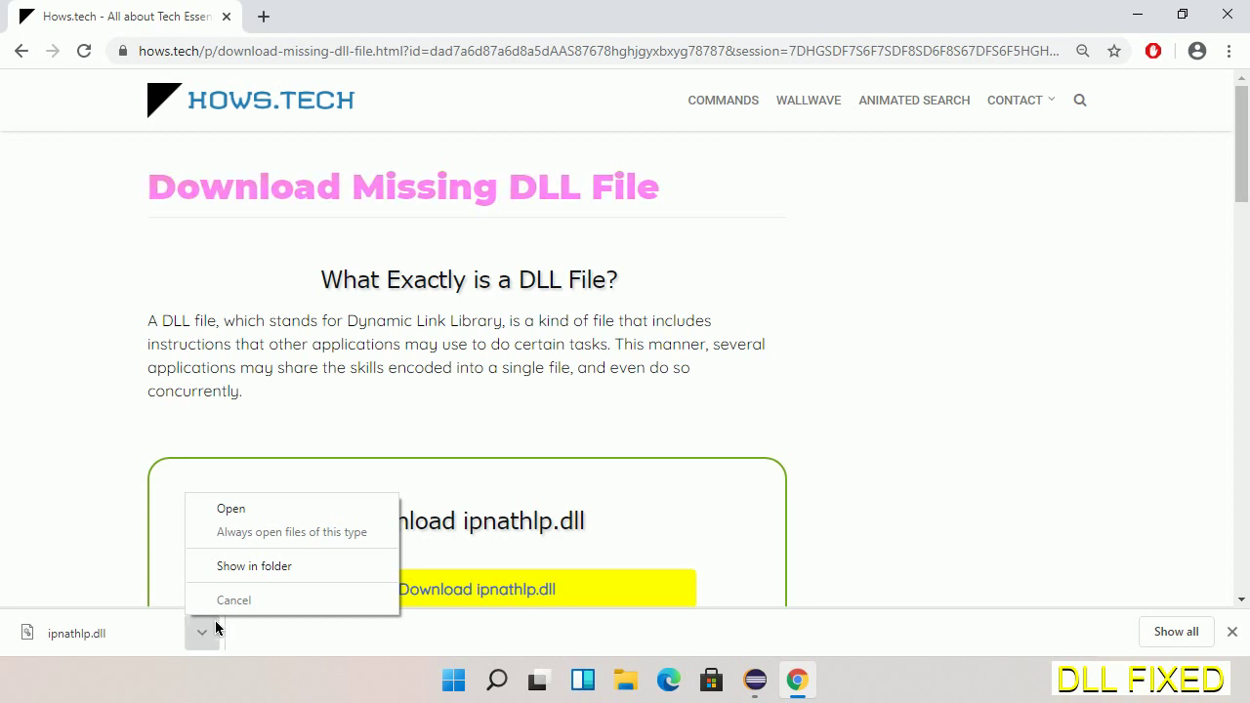
left_click(305, 567)
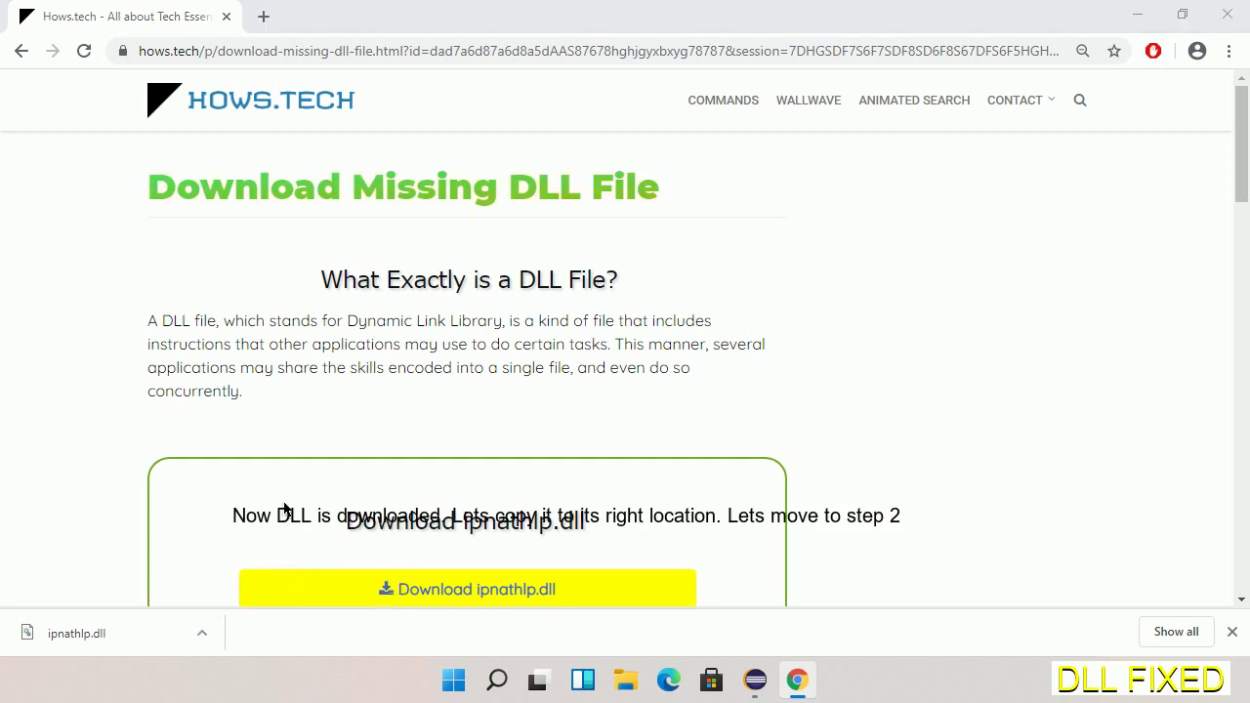
Step: Maximize the Downloads window and copy ipnathlp.dll
key("super+Up")
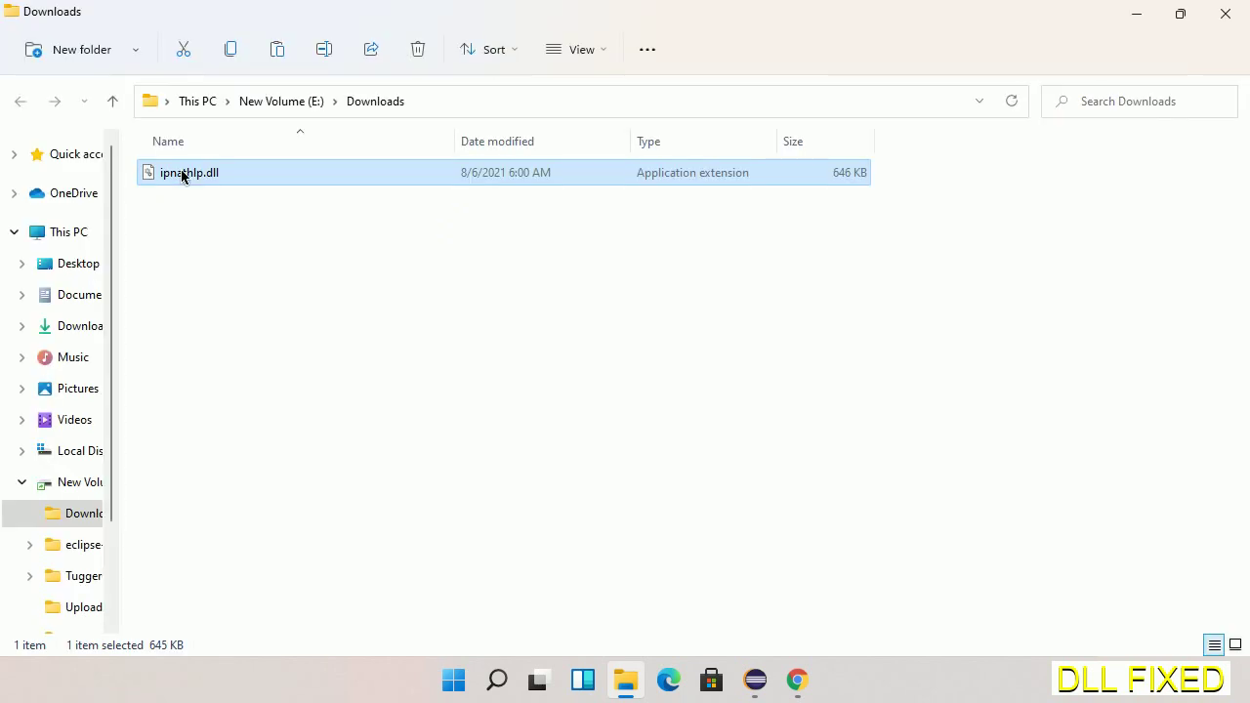
right_click(182, 176)
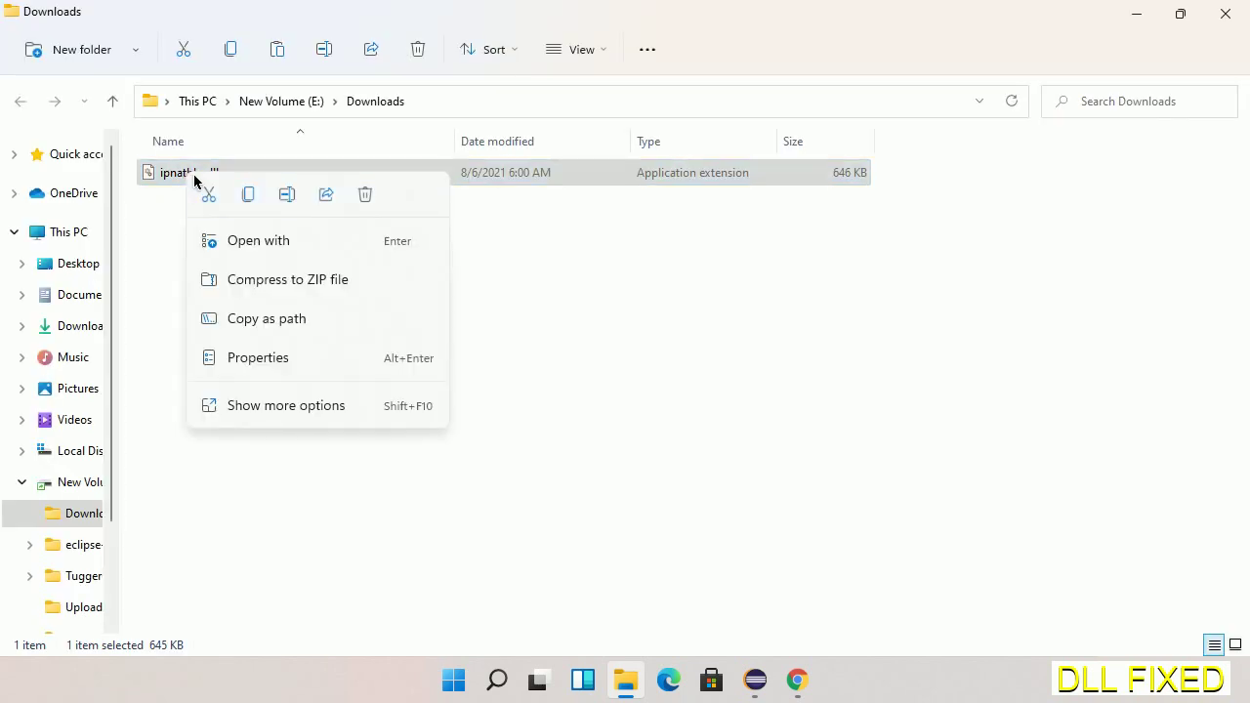
left_click(247, 196)
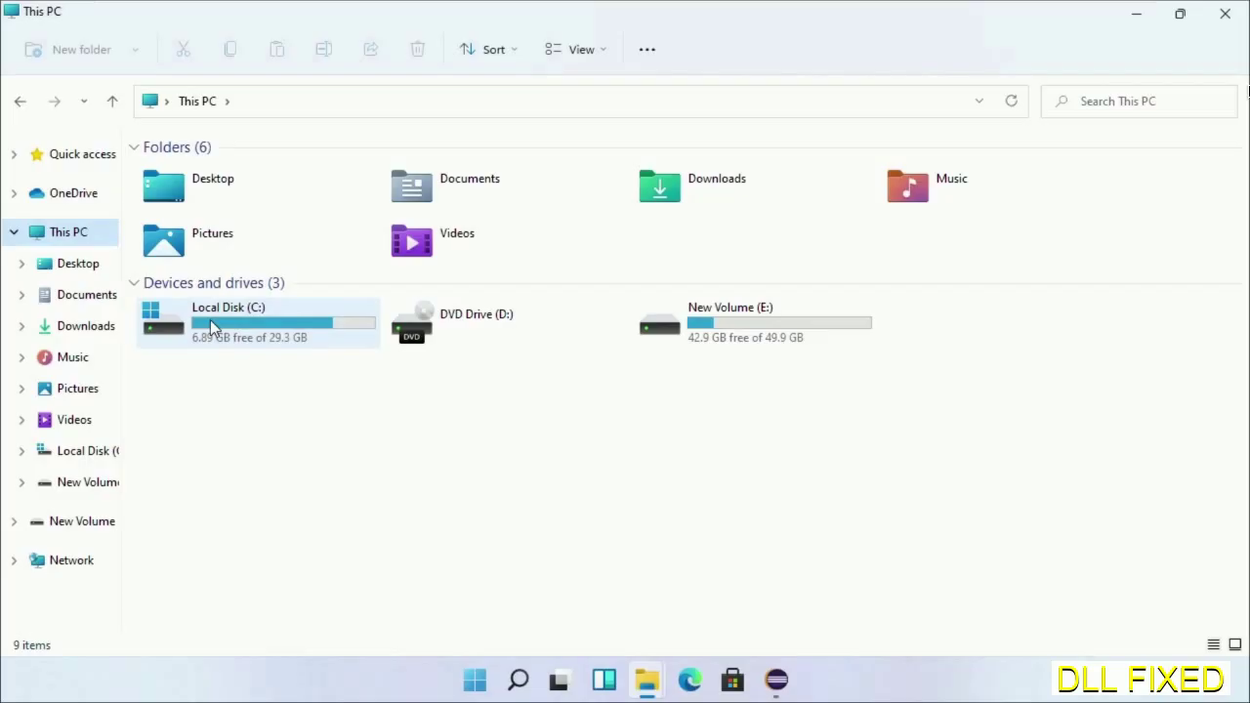
Step: Paste ipnathlp.dll into C:\Windows\System32
double_click(212, 328)
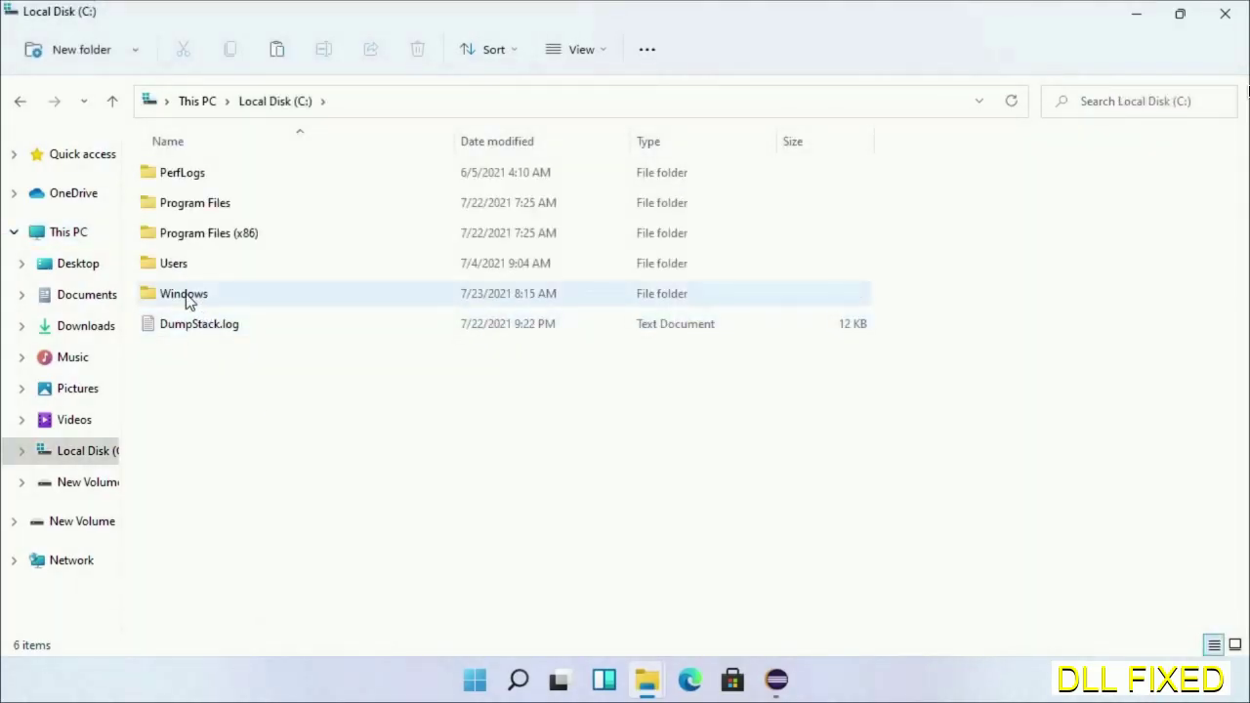
double_click(187, 296)
left_click(186, 296)
scroll(262, 356, "down", 20)
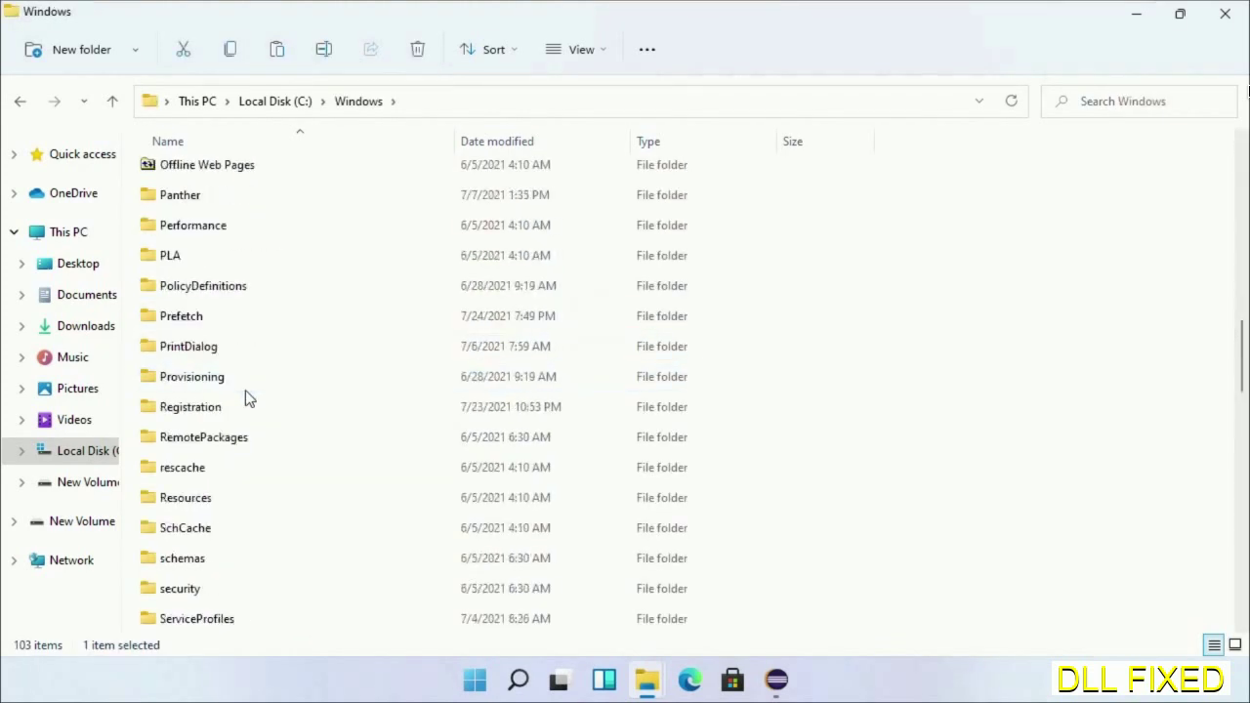
scroll(206, 268, "up", 5)
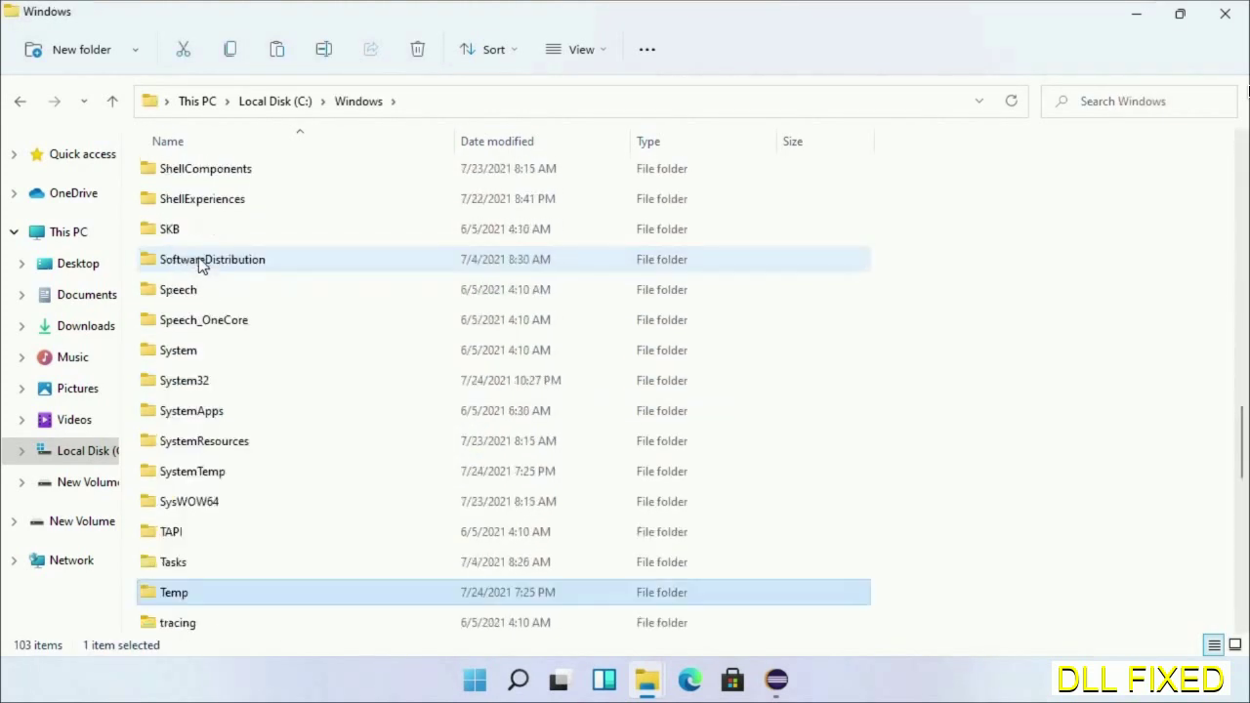
double_click(193, 470)
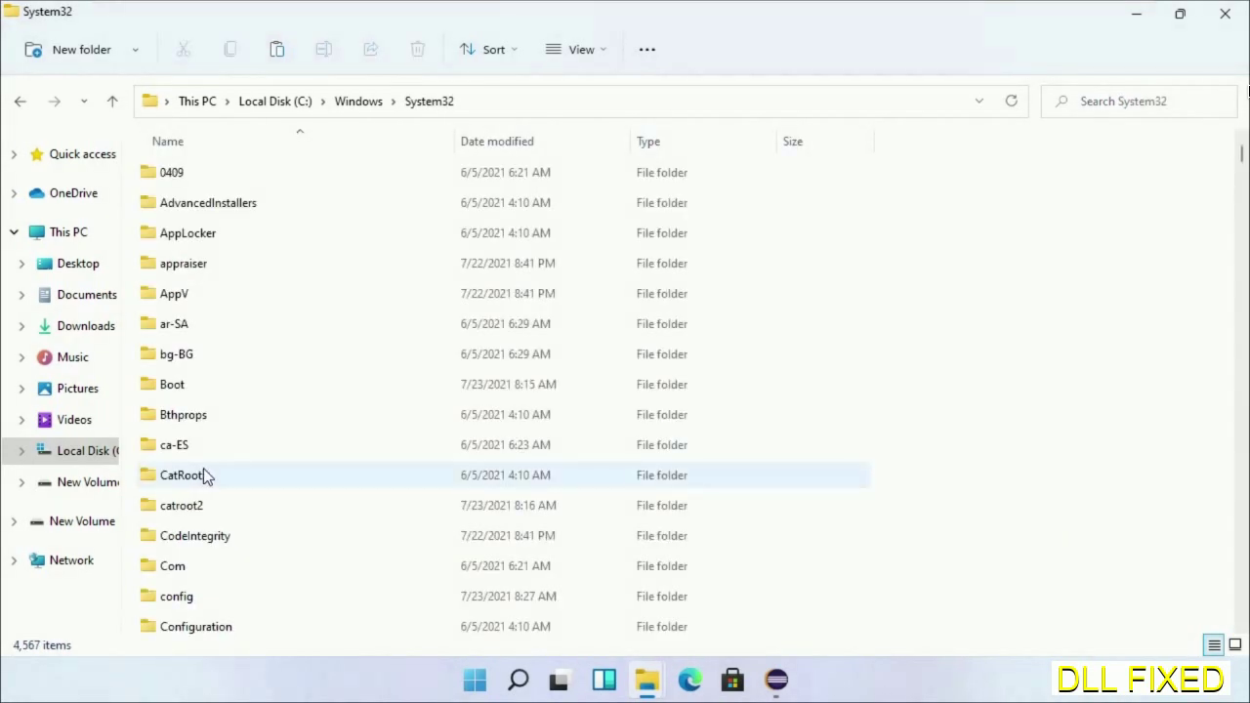
right_click(885, 178)
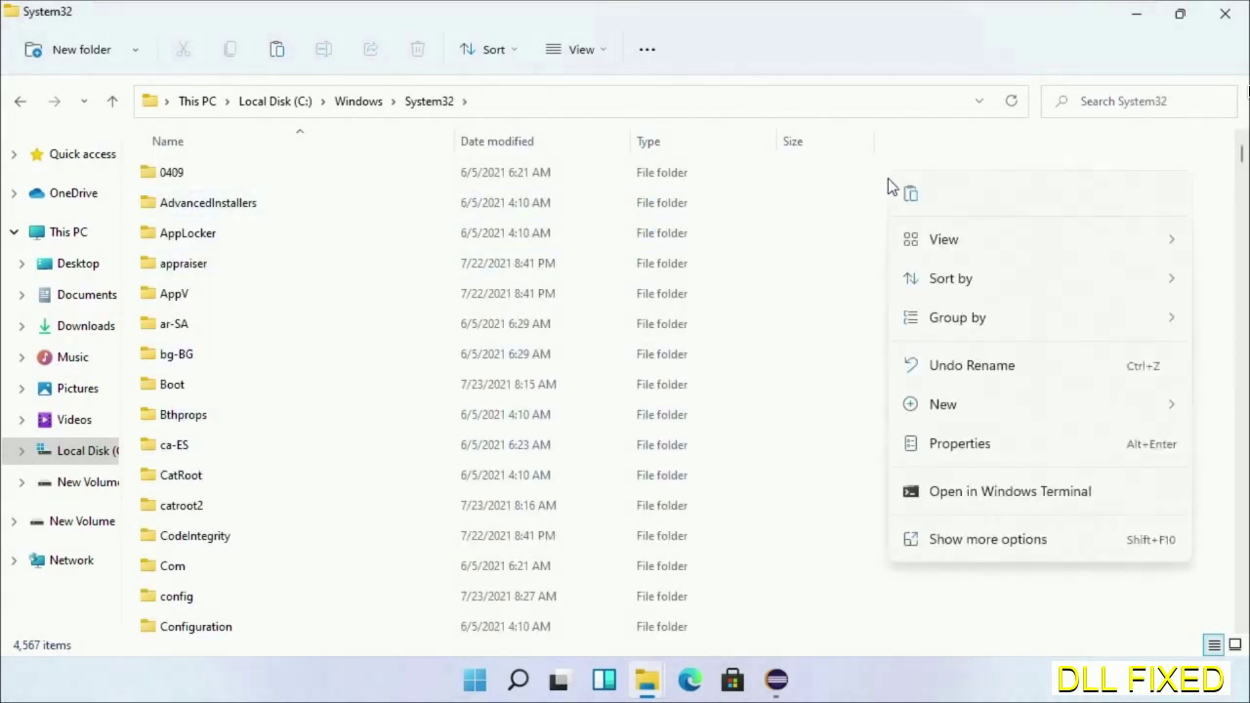
left_click(906, 197)
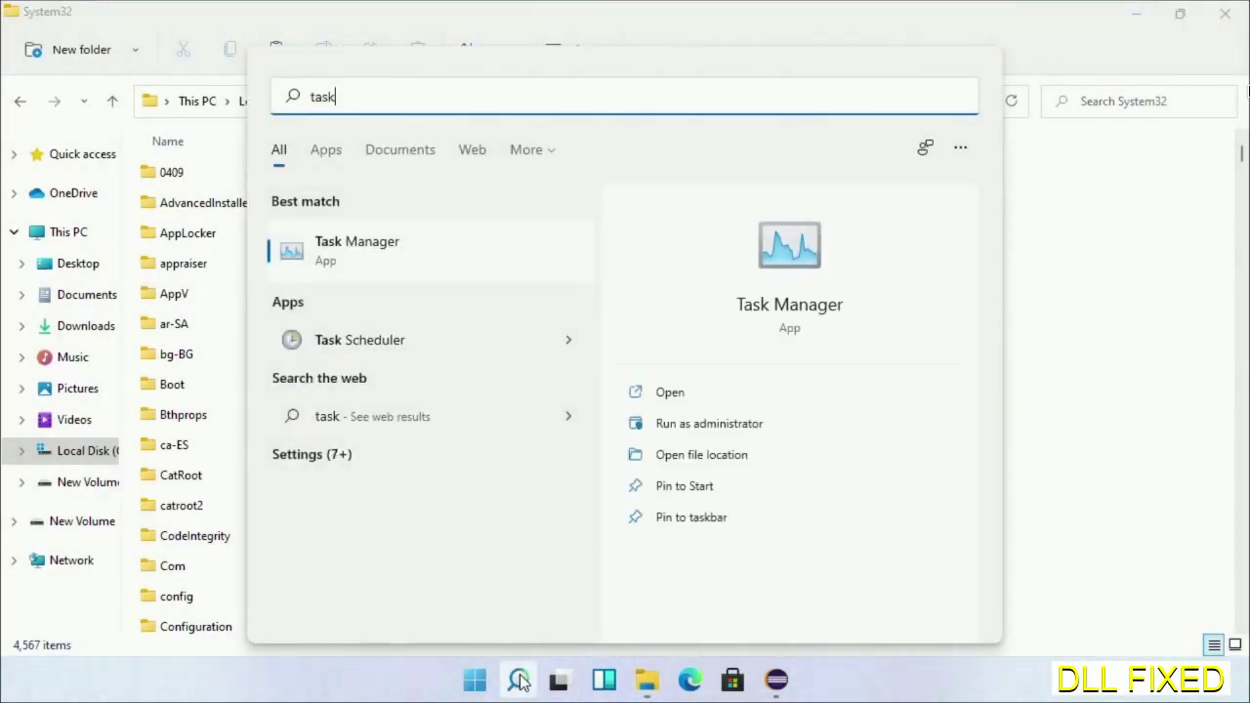
Step: Launch Task Manager as administrator and start a new task to run
right_click(326, 252)
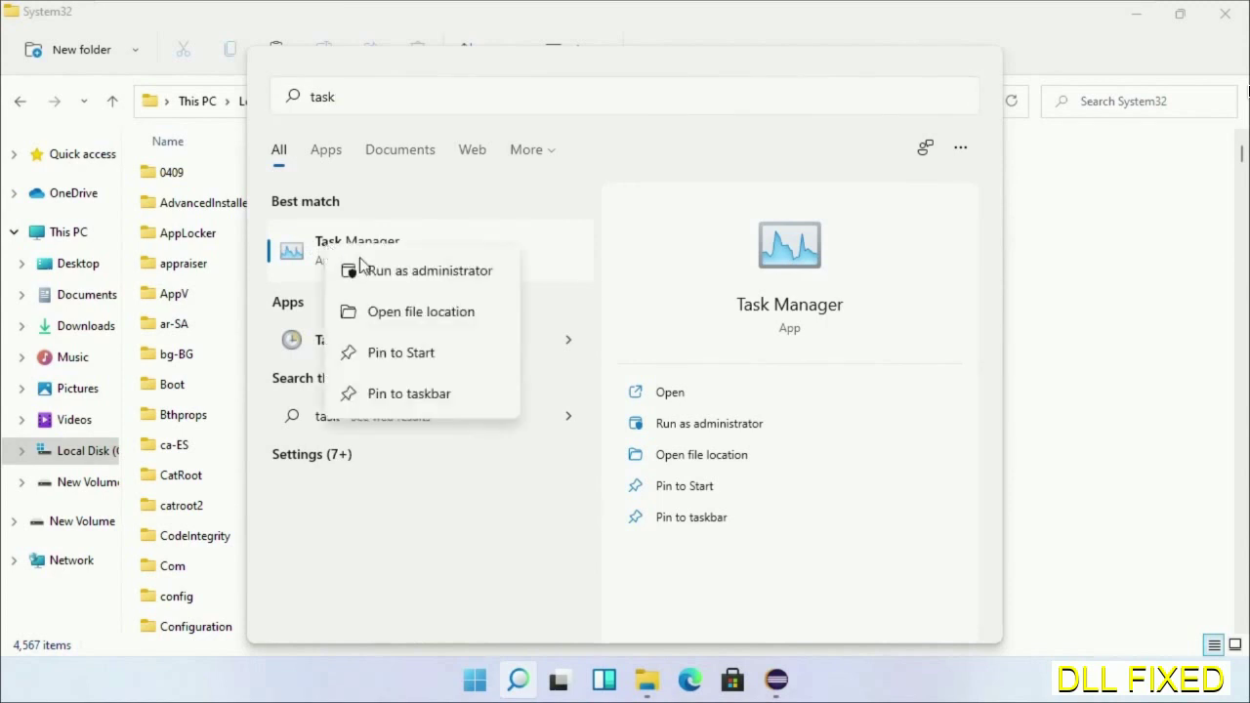
left_click(374, 273)
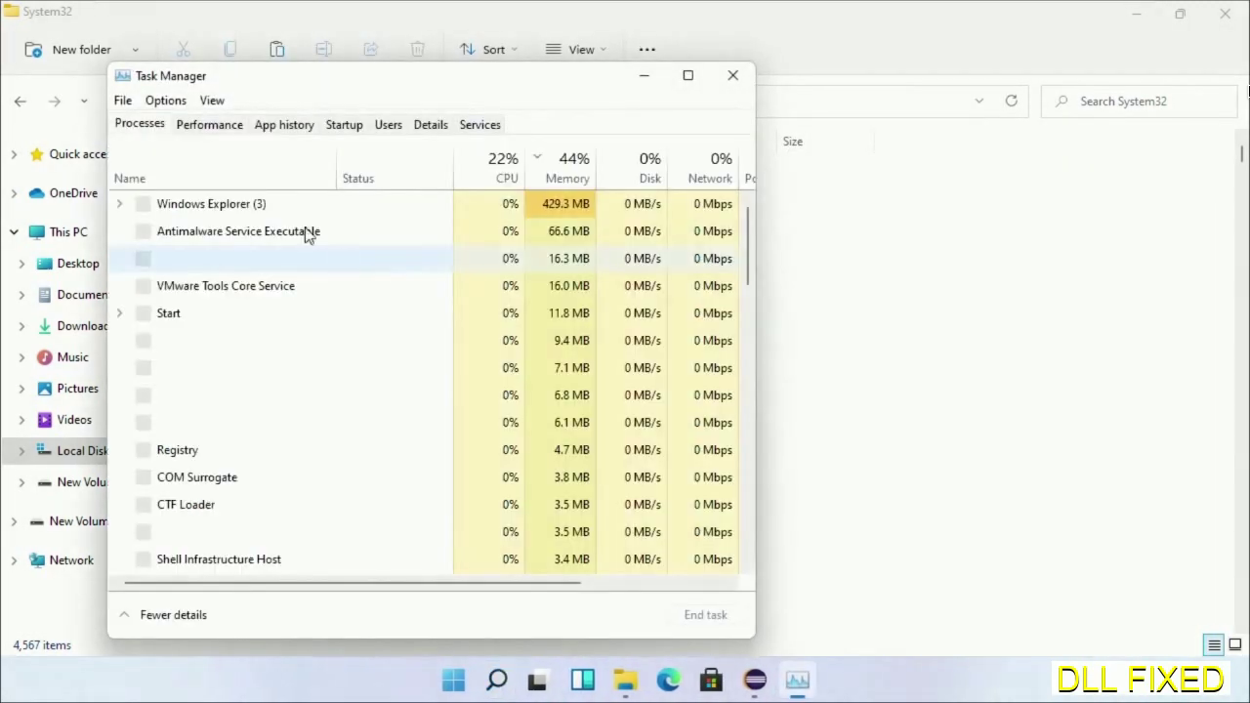
left_click(123, 102)
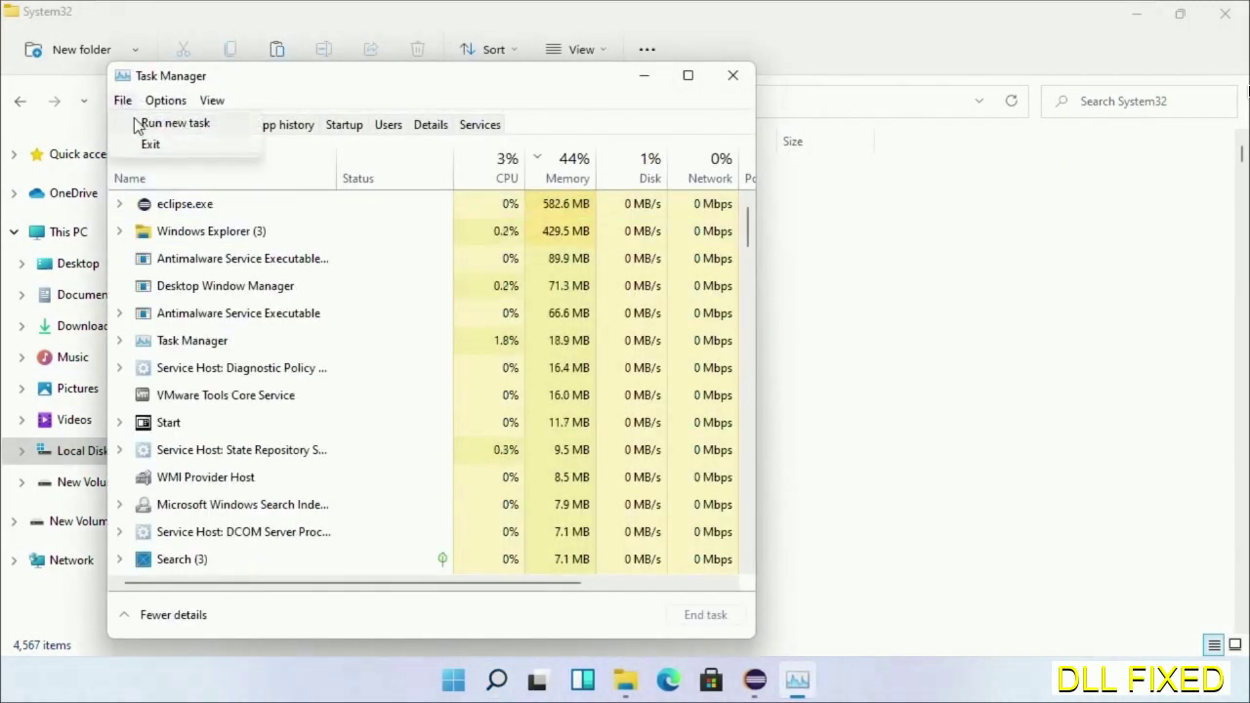
left_click(156, 123)
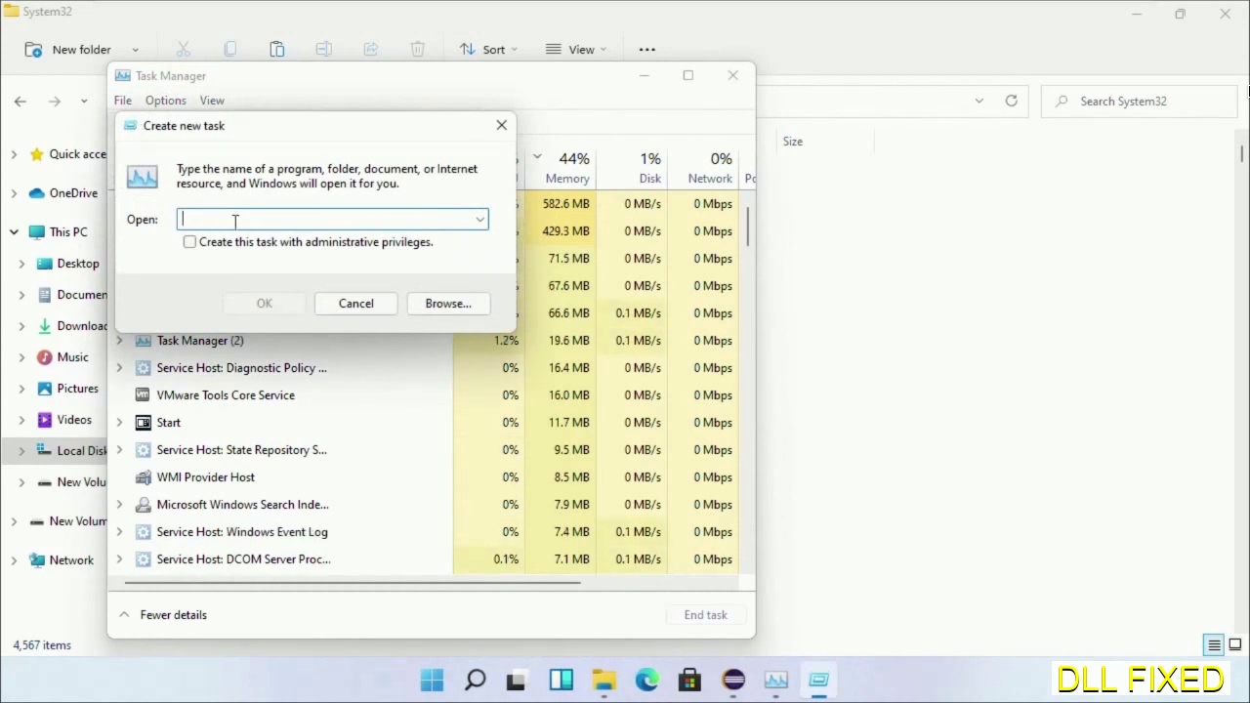
Step: Browse the new task's program picker to C:\Windows\System32
left_click(447, 304)
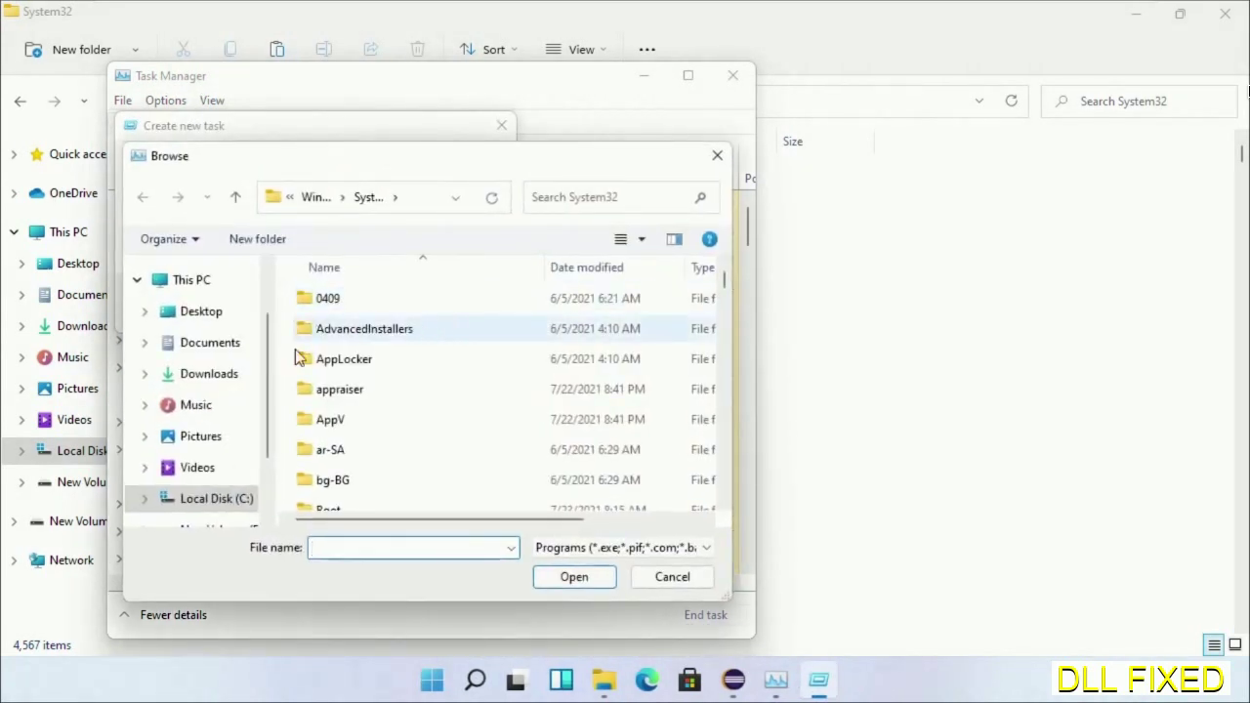
left_click(206, 510)
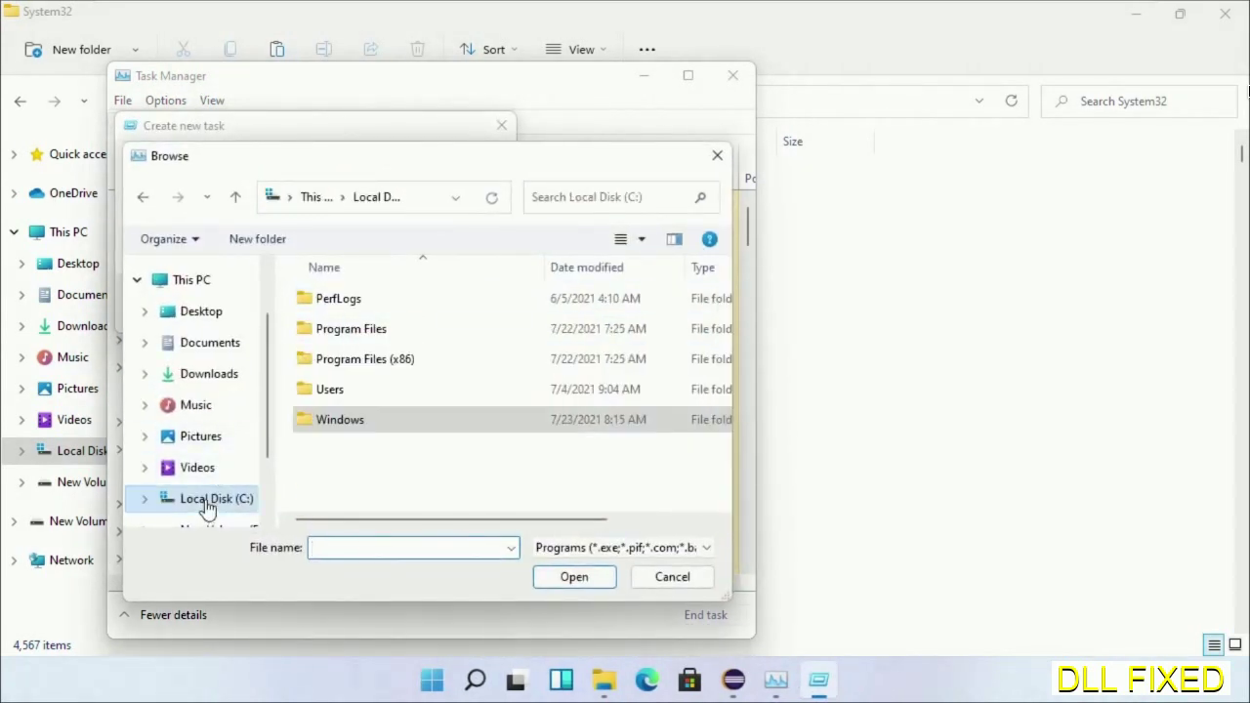
double_click(349, 423)
type("system32")
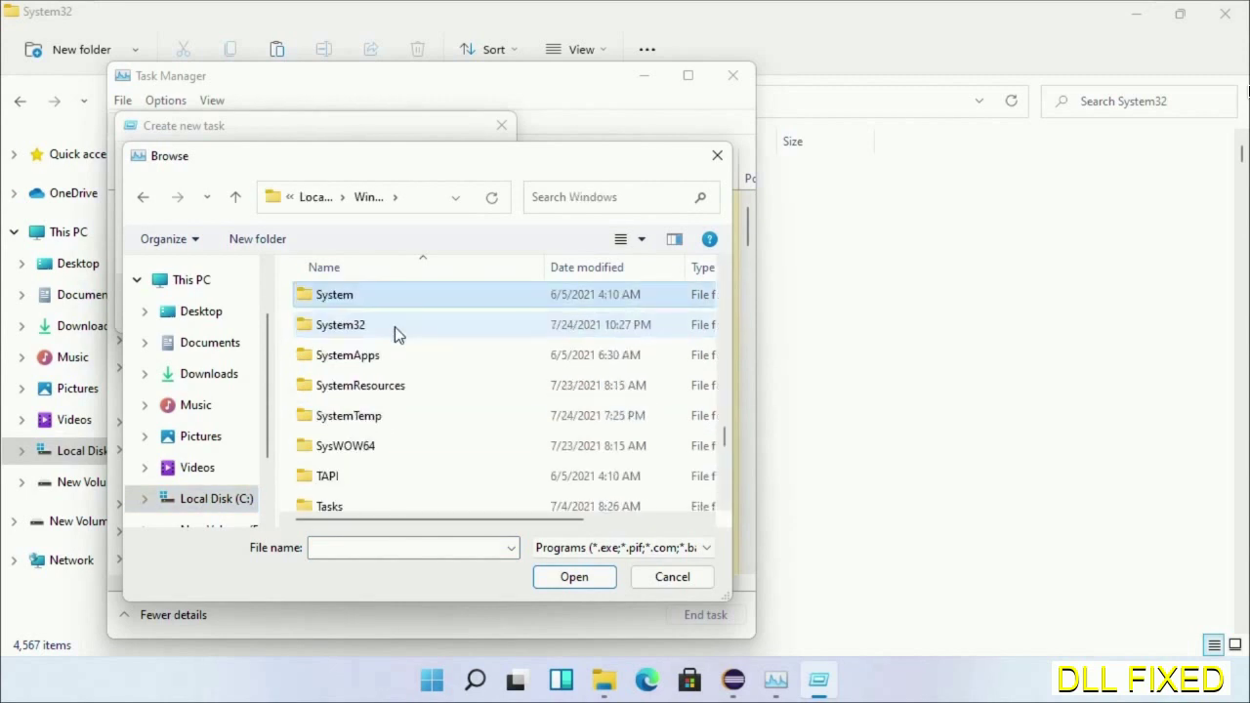
key("Return")
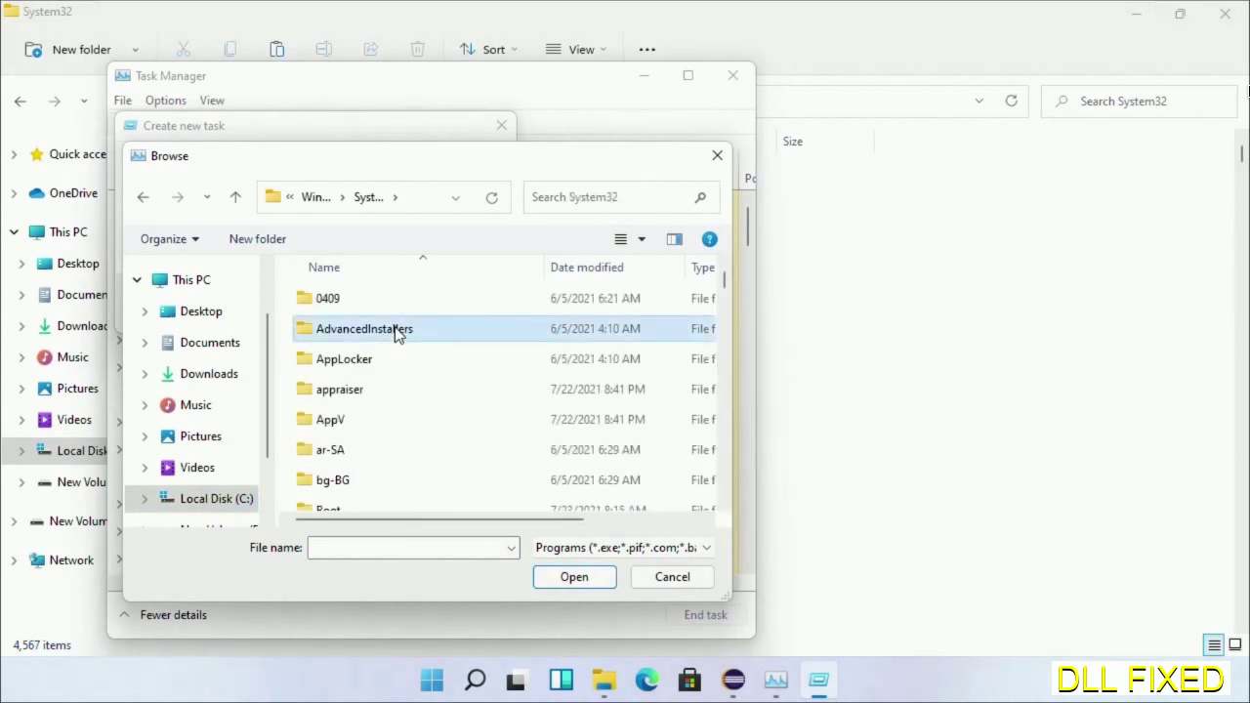
key("Down")
key("Down")
key("Down")
key("Down")
key("Down")
key("Down")
key("Down")
key("Down")
key("Down")
key("Down")
key("Down")
key("Down")
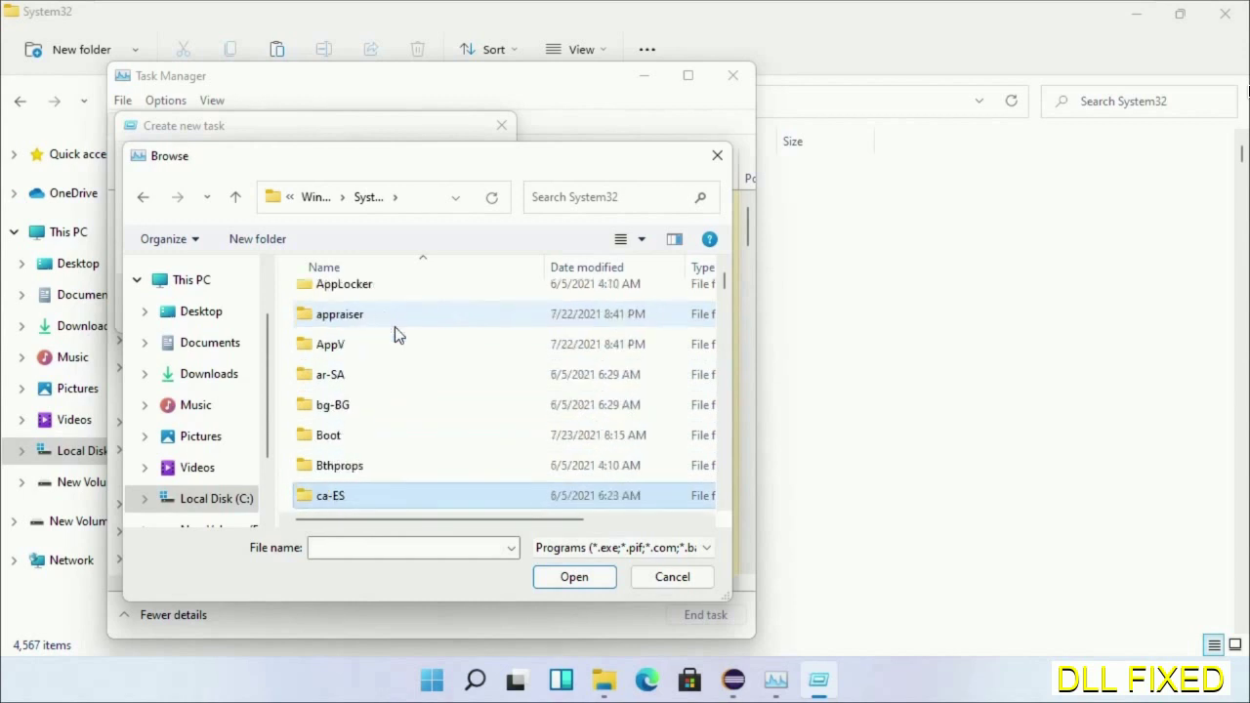
key("Down")
key("Down")
key("Down")
key("Up")
key("Down")
scroll(394, 334, "down", 3)
key("Down")
Step: Choose cmd.exe and tick administrative privileges for the new task
key("c")
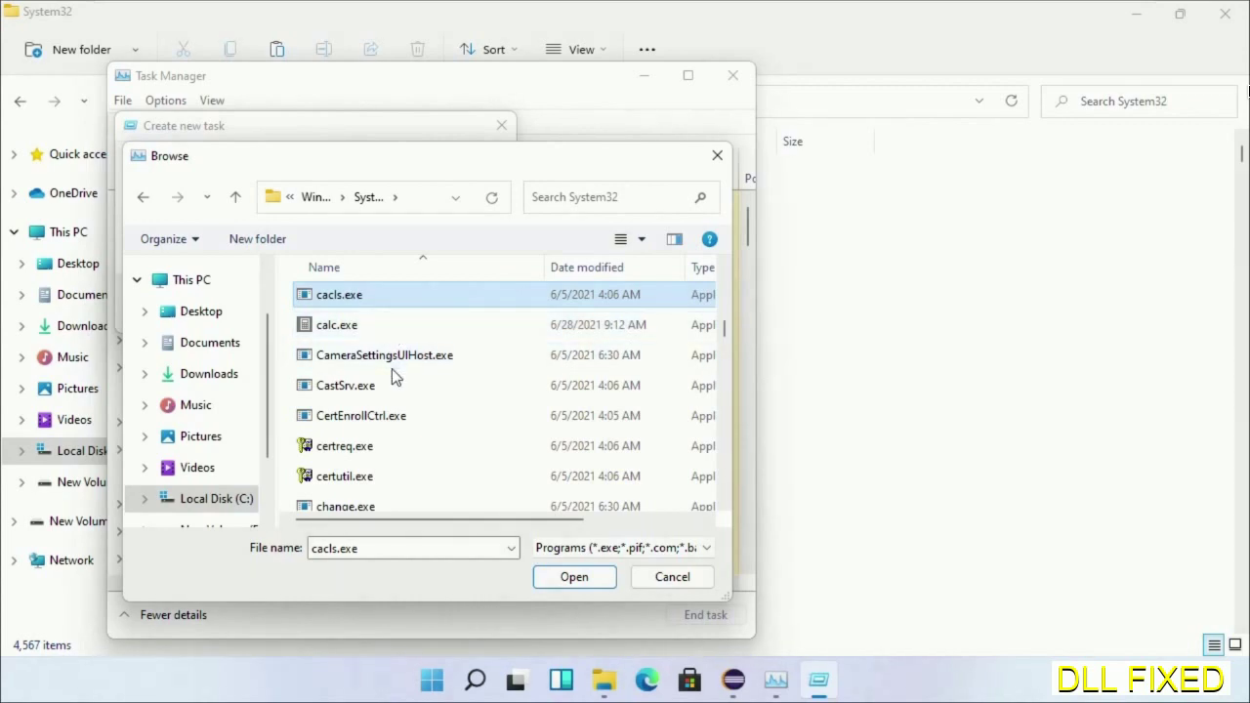
type("cmd")
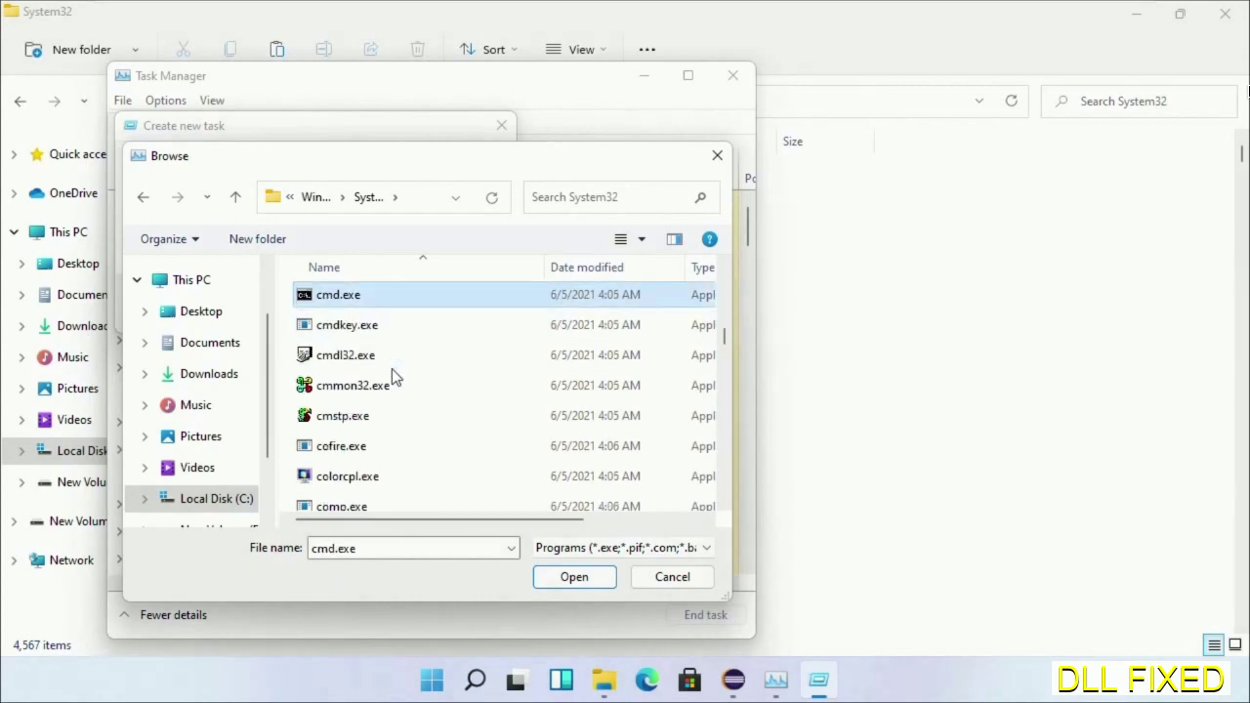
double_click(357, 301)
left_click(190, 241)
Step: Run chkdsk c: /f /r, answering Y to schedule it, then start sfc /scannow
left_click(276, 305)
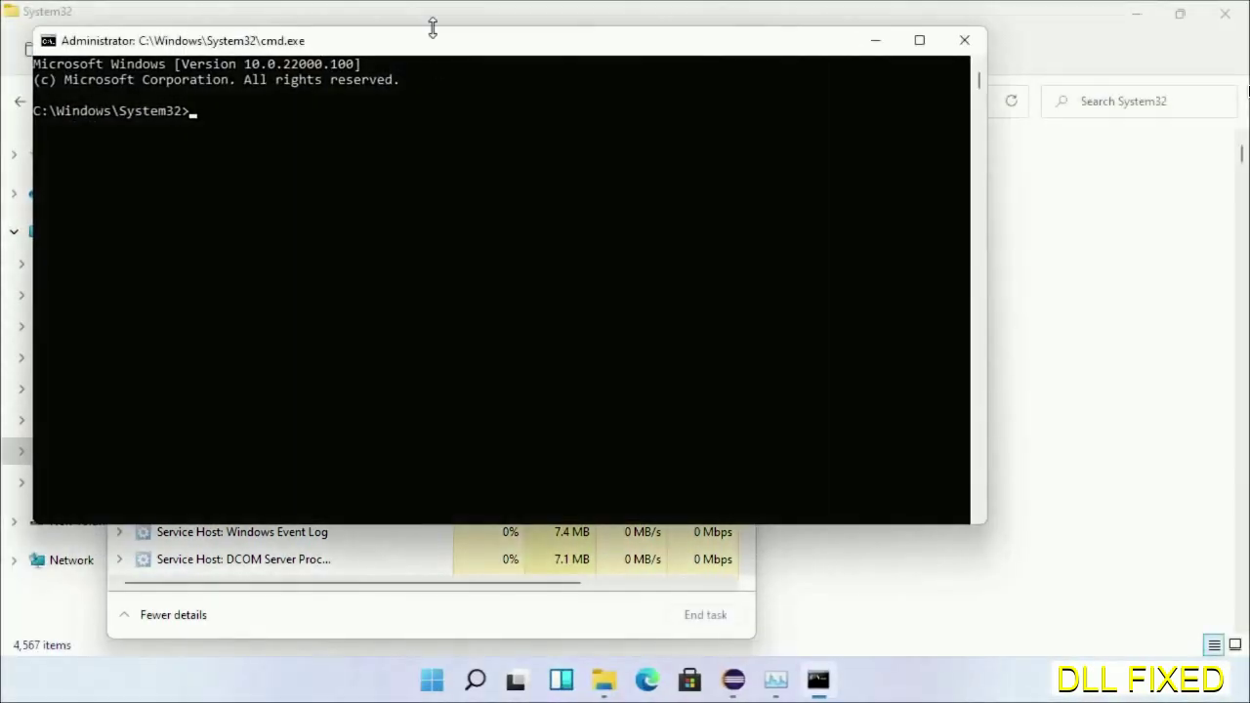
left_click_drag(430, 49, 466, 100)
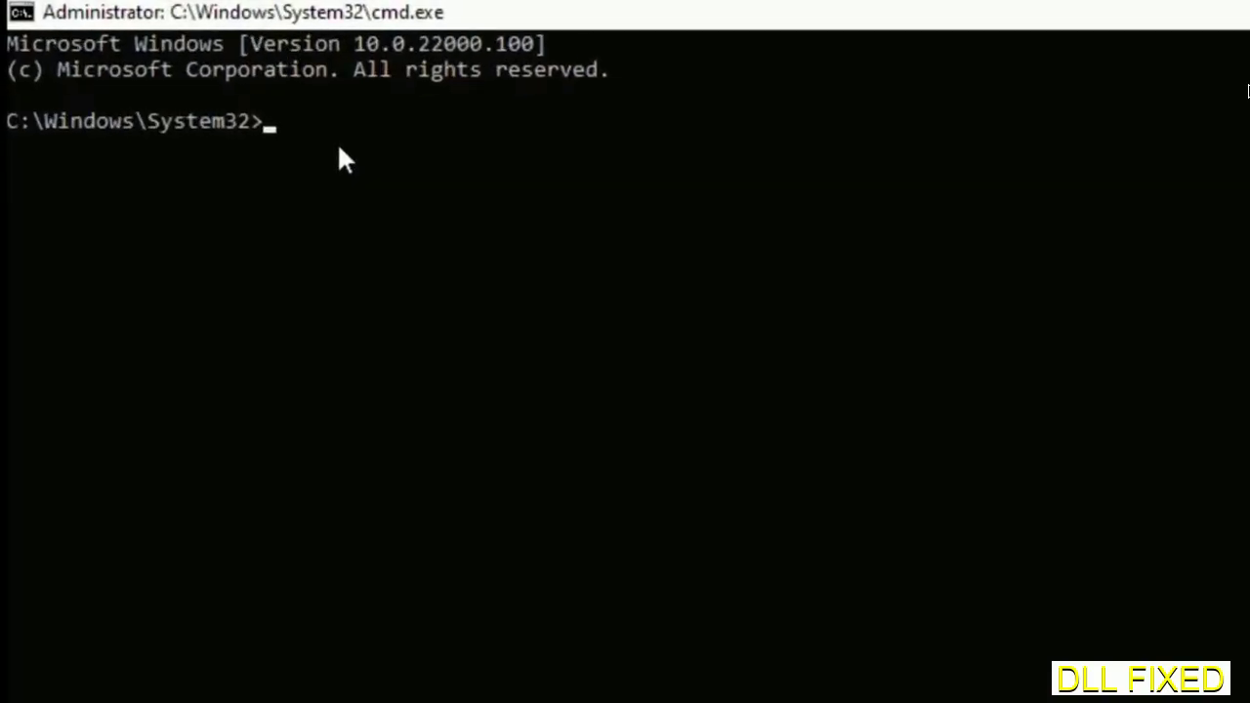
type("chkdsk c /f /r")
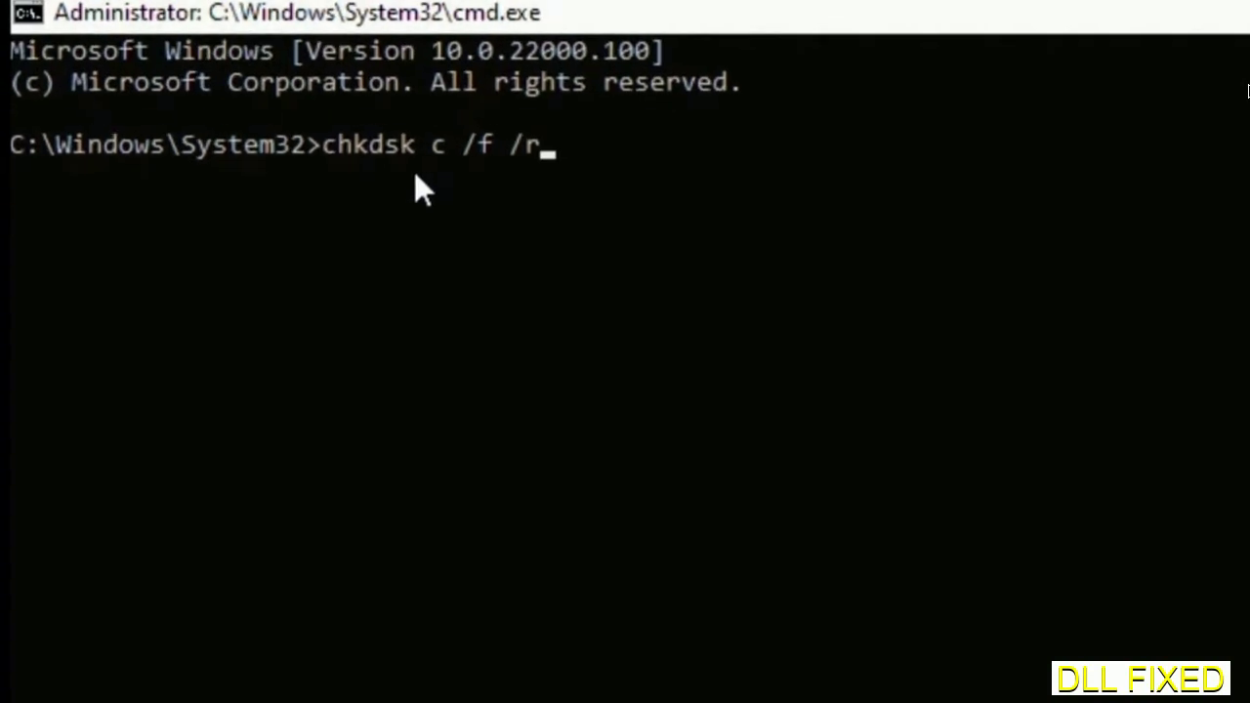
key("Left")
key("Left")
key("Left")
key("Left")
key("Left")
key("Left")
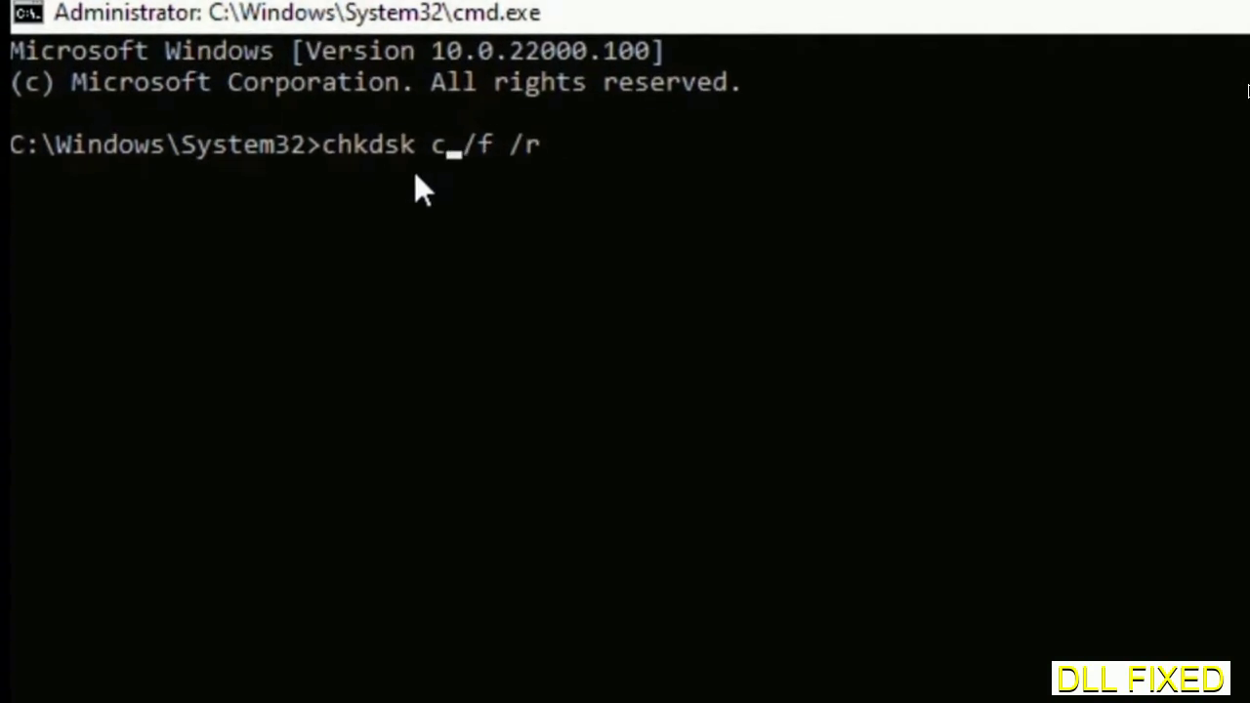
type(":")
key("Return")
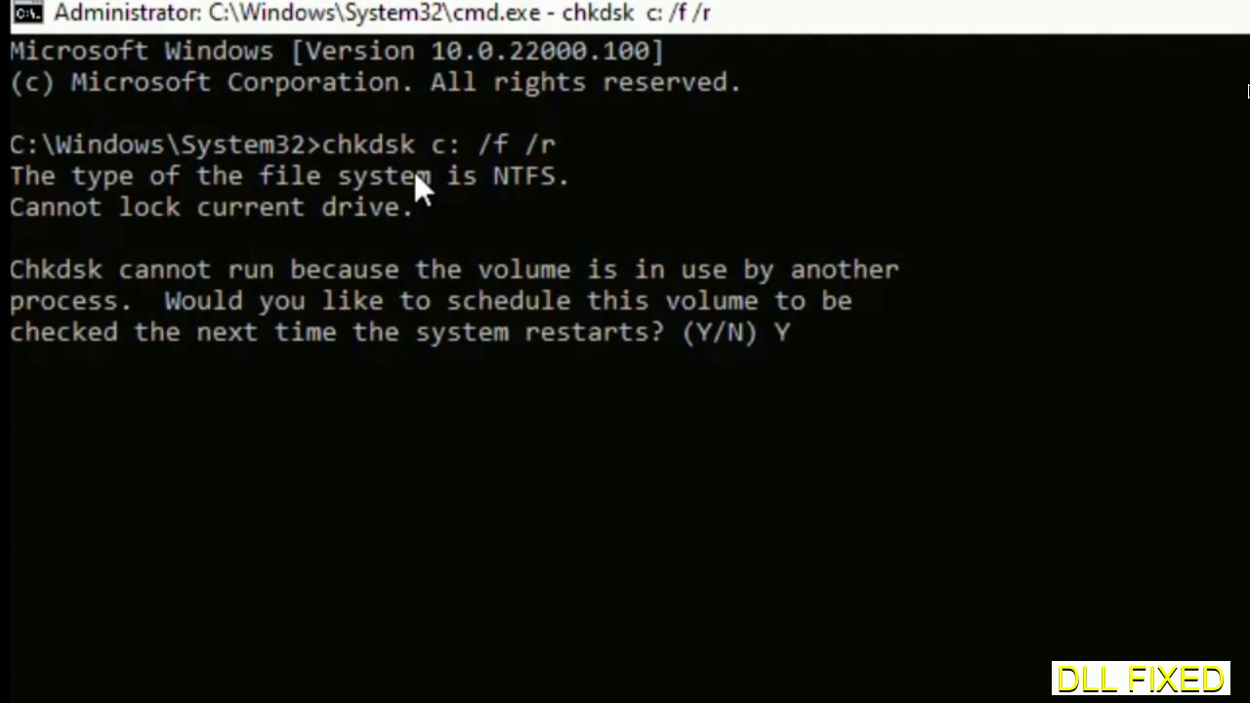
type("Y")
key("Return")
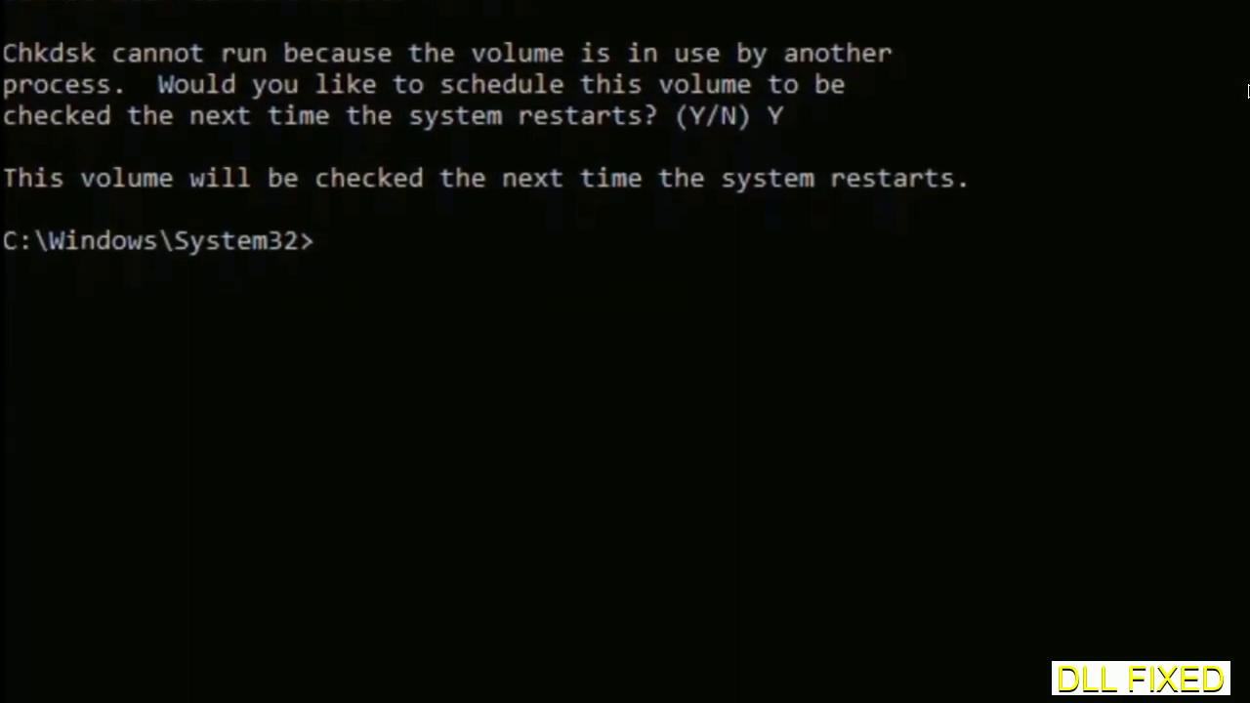
type("sfc ")
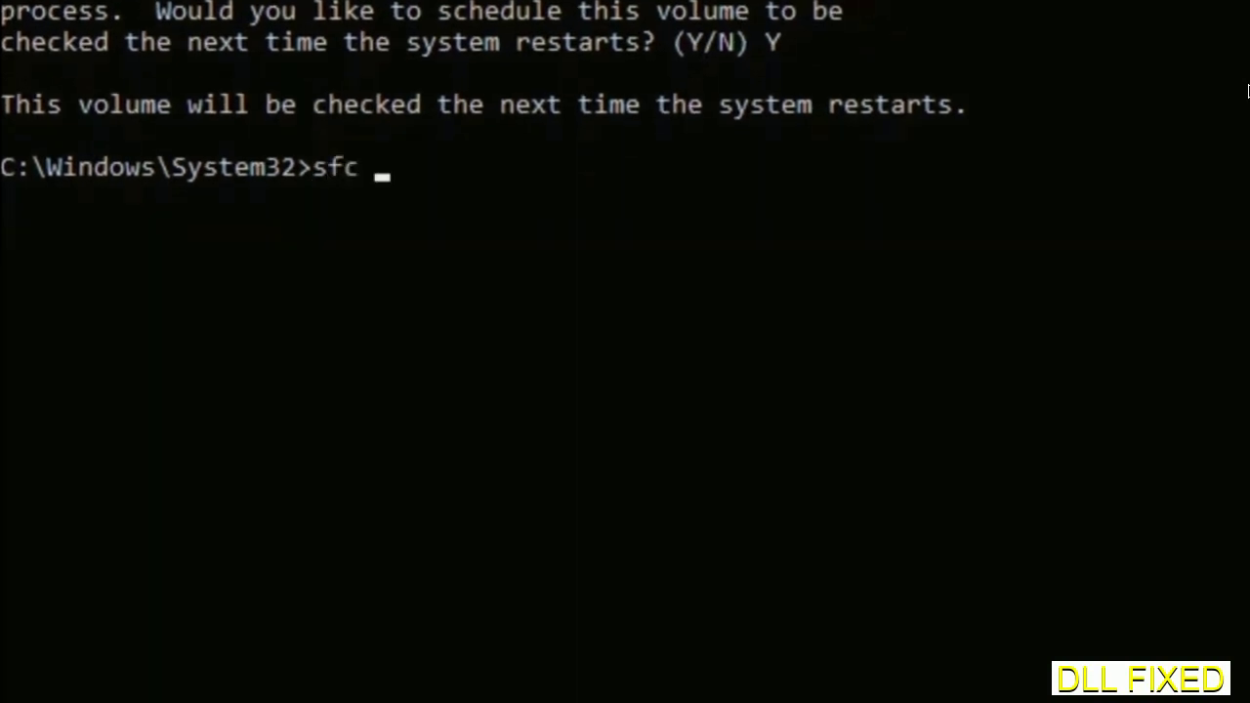
type("/scannow")
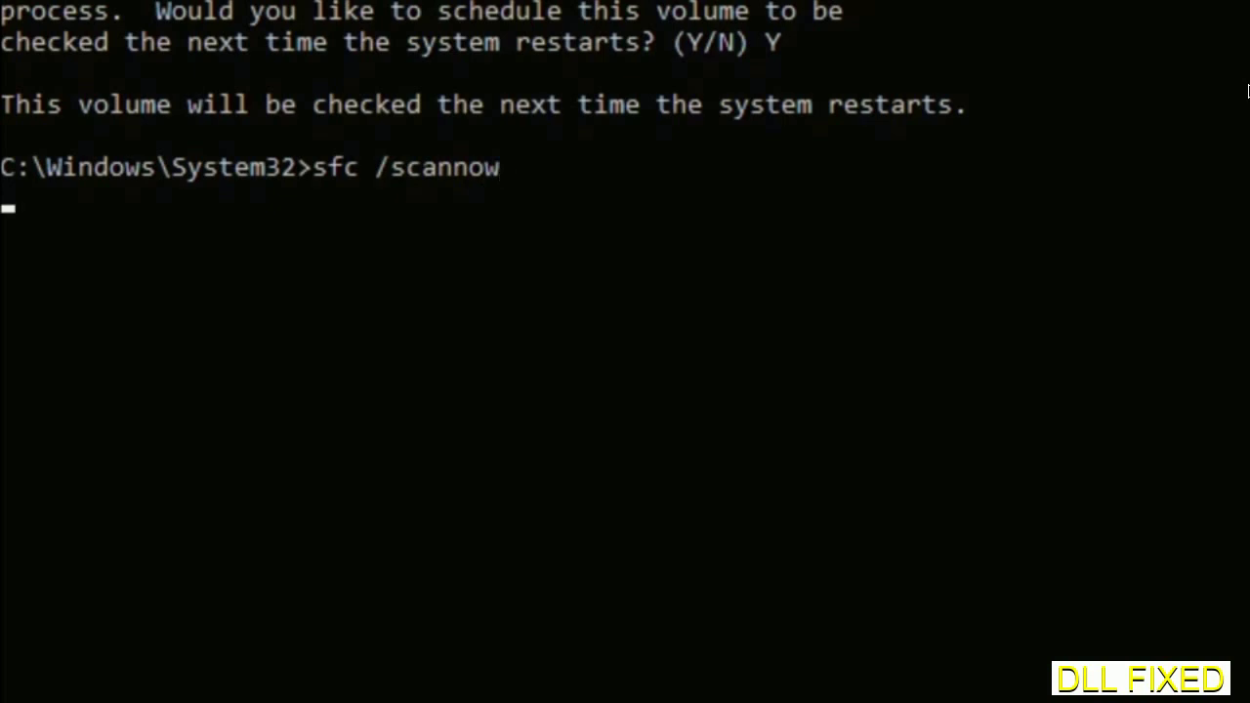
key("Return")
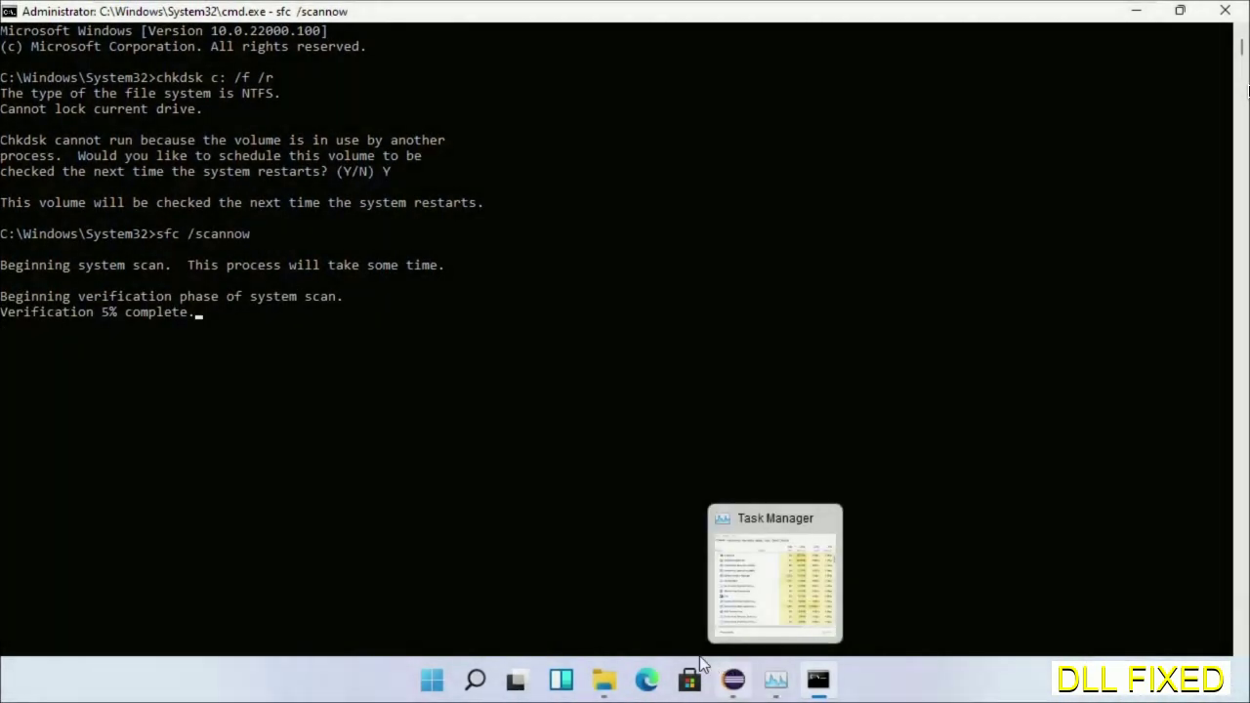
Step: Run a new cmd task from Task Manager with administrative privileges
left_click(783, 685)
left_click(128, 101)
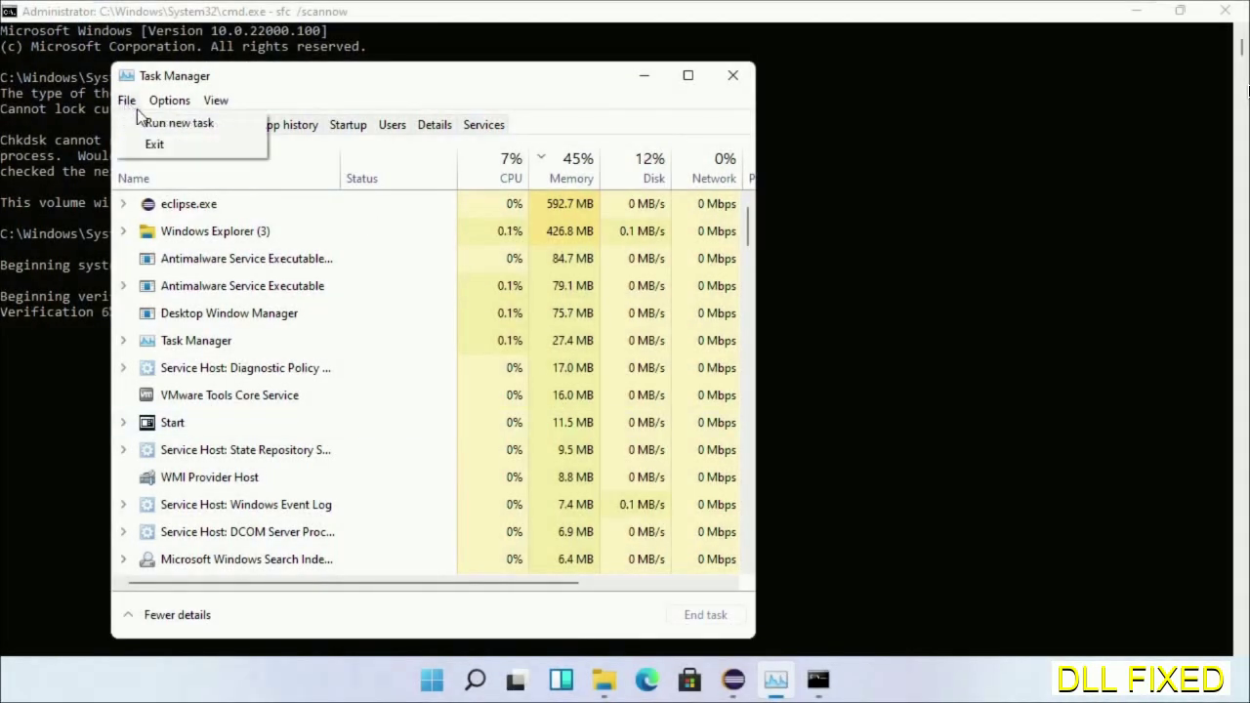
left_click(152, 123)
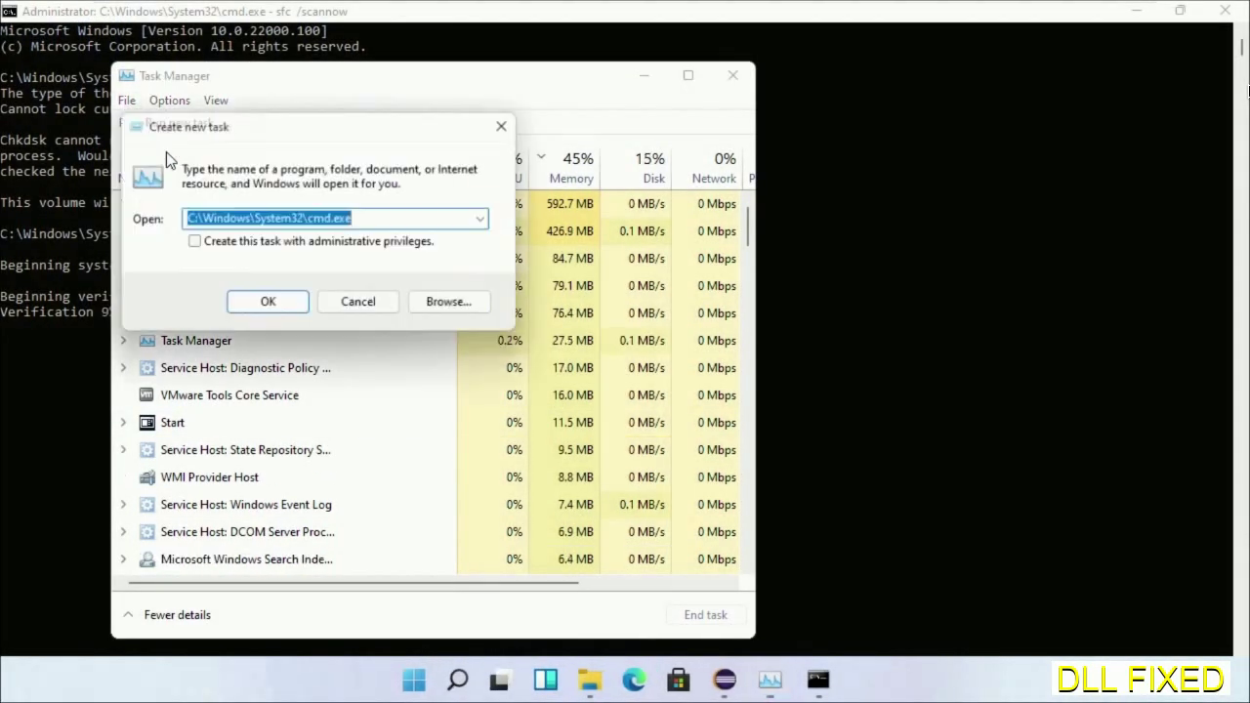
left_click(195, 243)
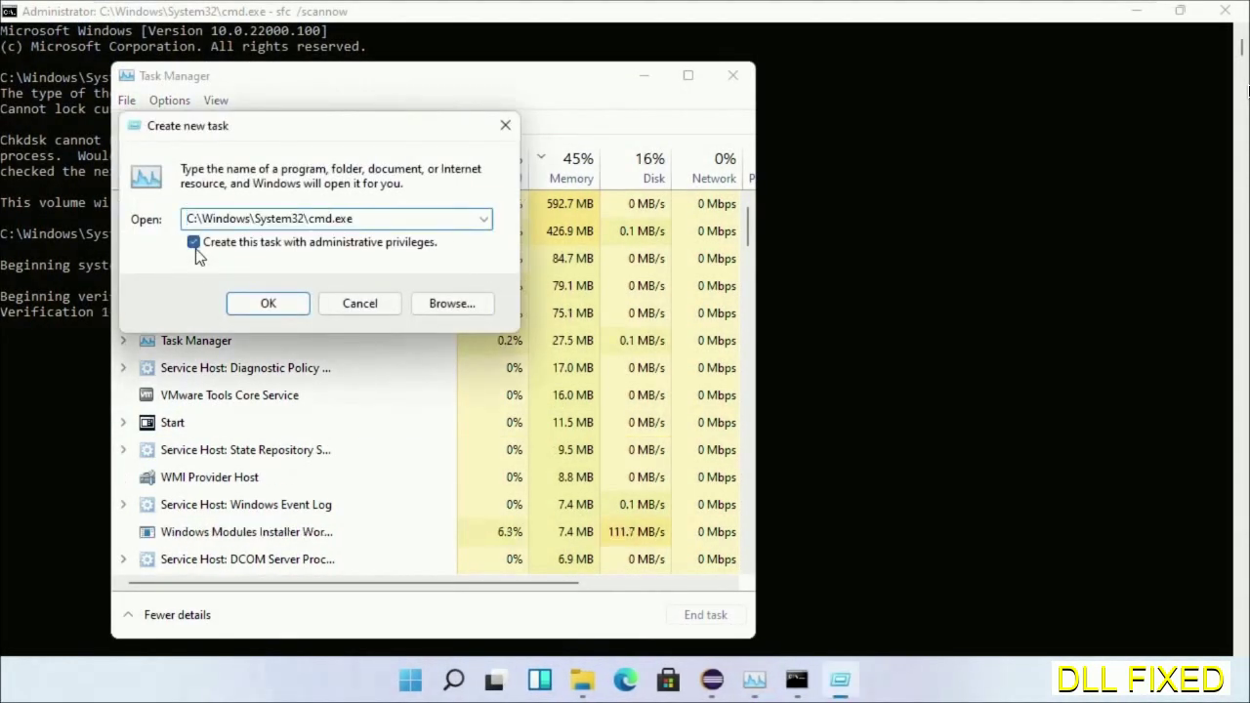
left_click(267, 304)
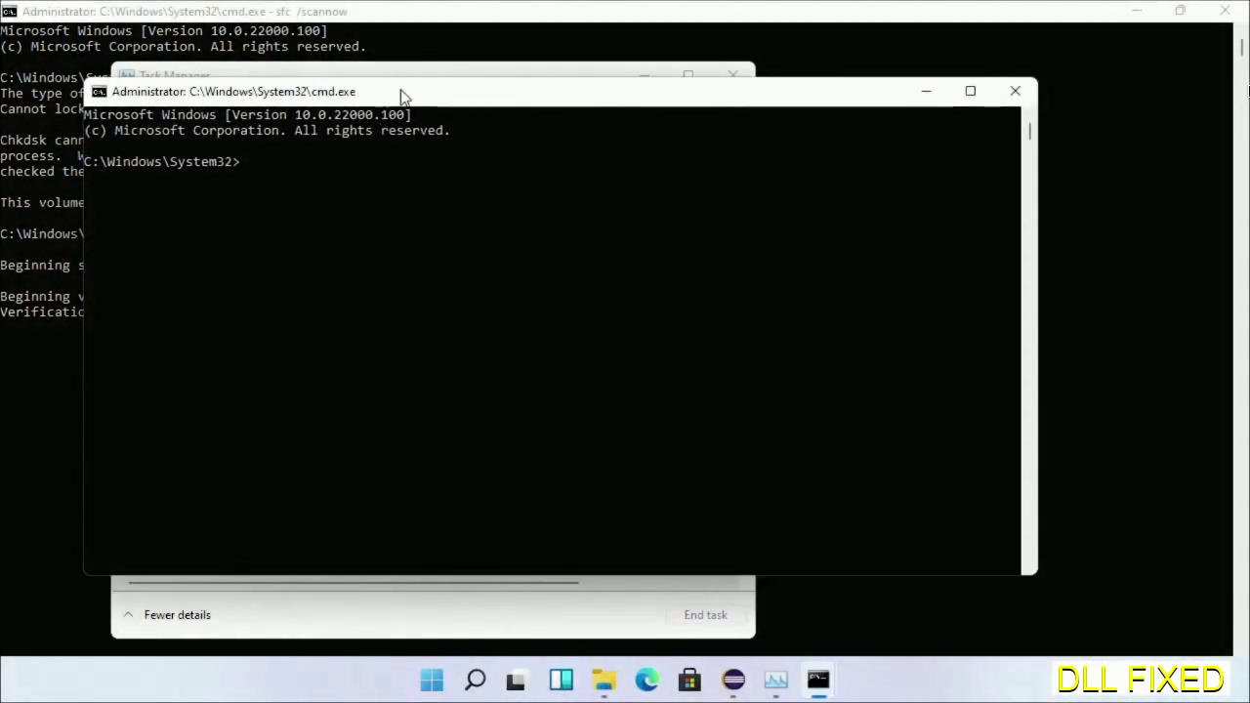
Step: Arrange the two Command Prompt windows, moving the new one to the right
left_click_drag(400, 93, 553, 146)
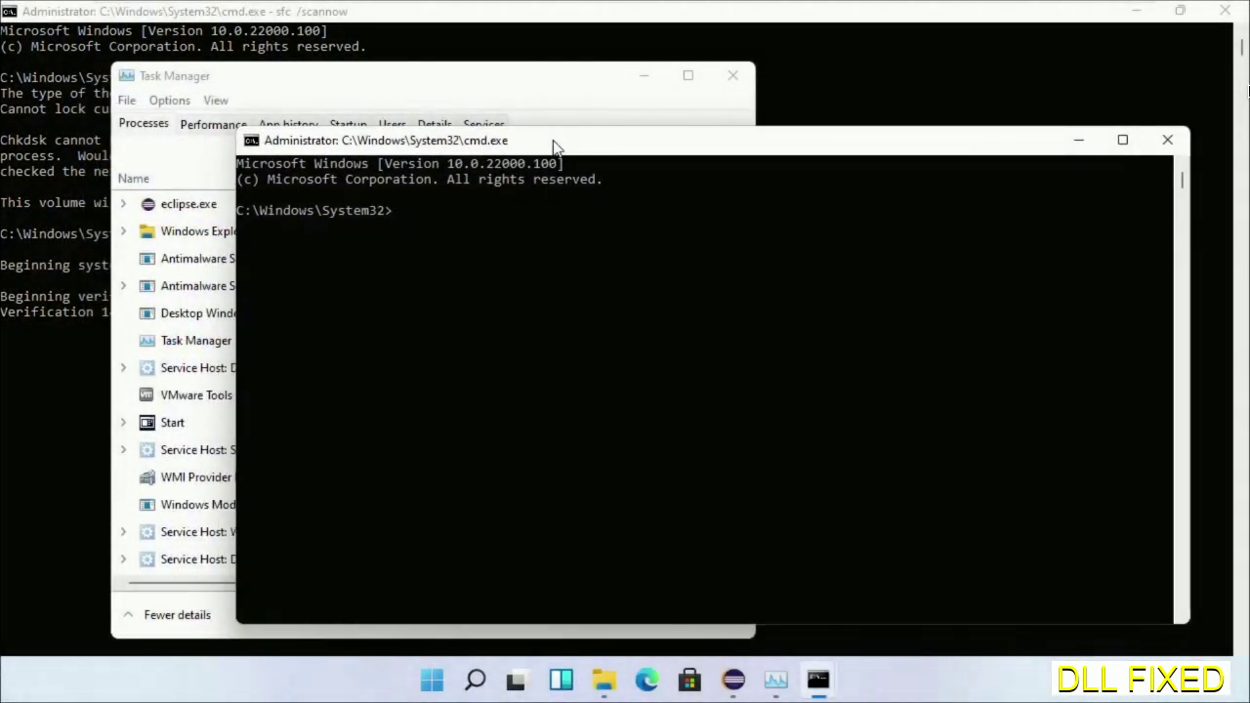
left_click(582, 14)
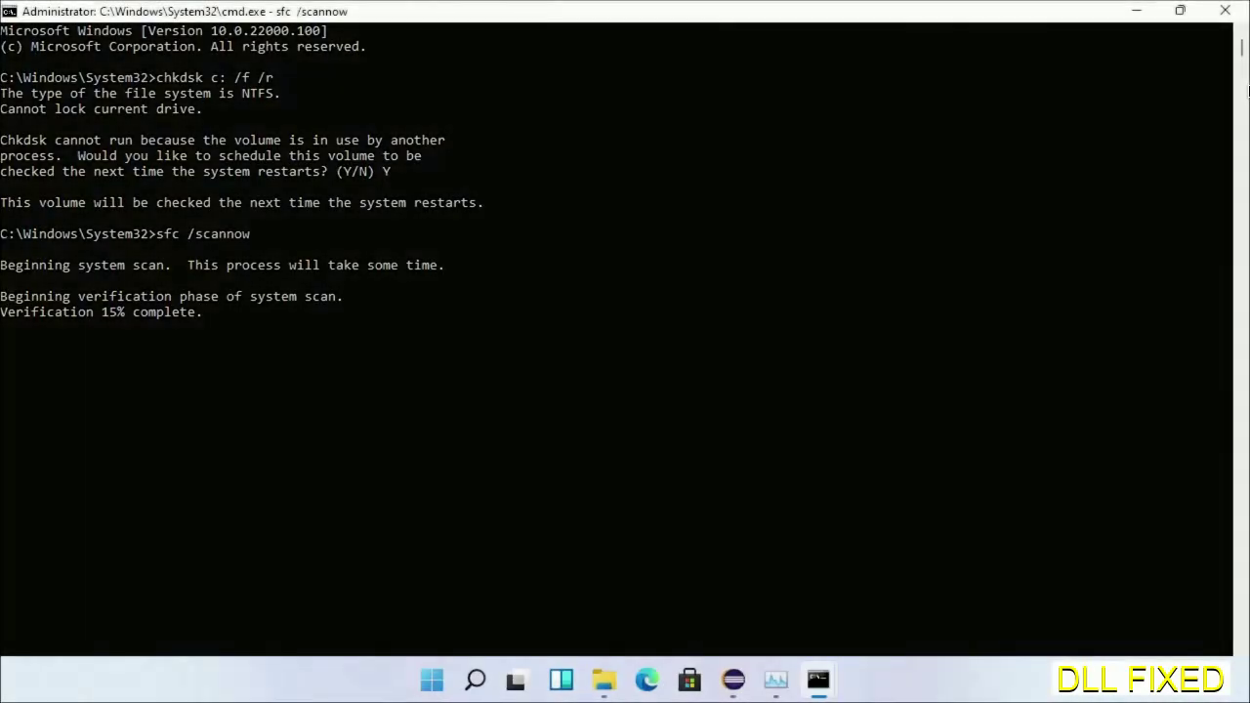
mouse_move(818, 680)
left_click(899, 588)
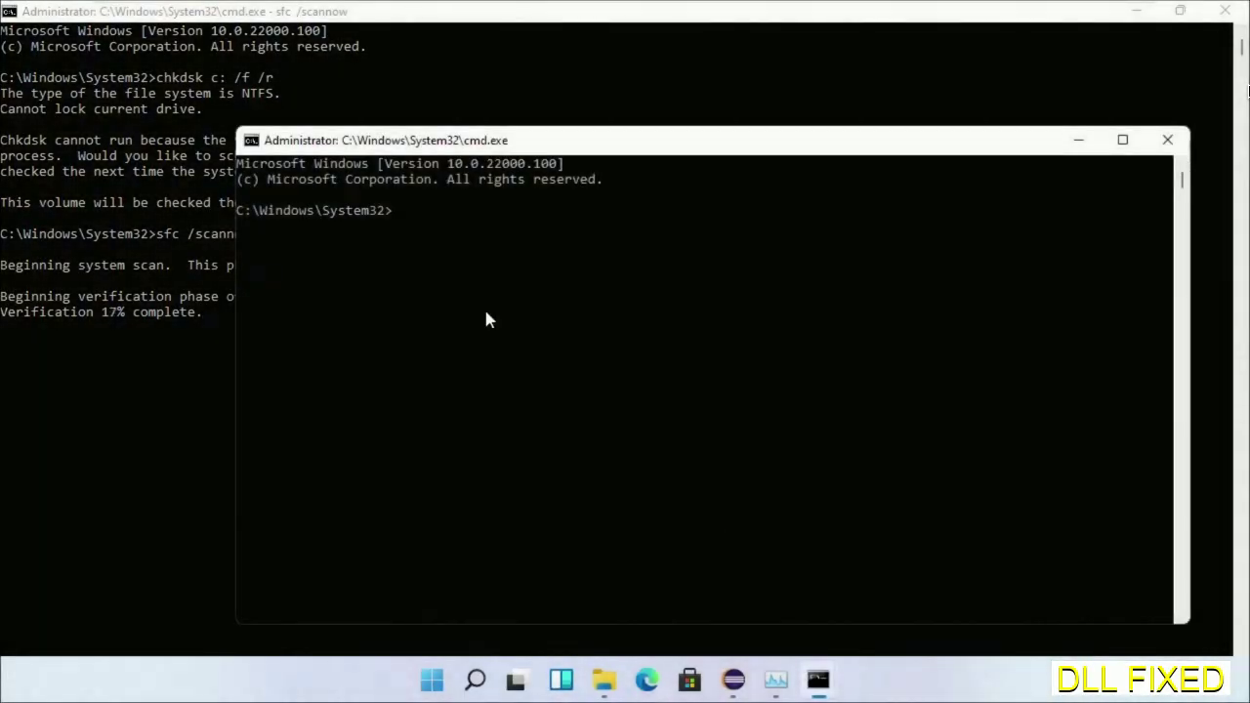
left_click_drag(425, 139, 697, 88)
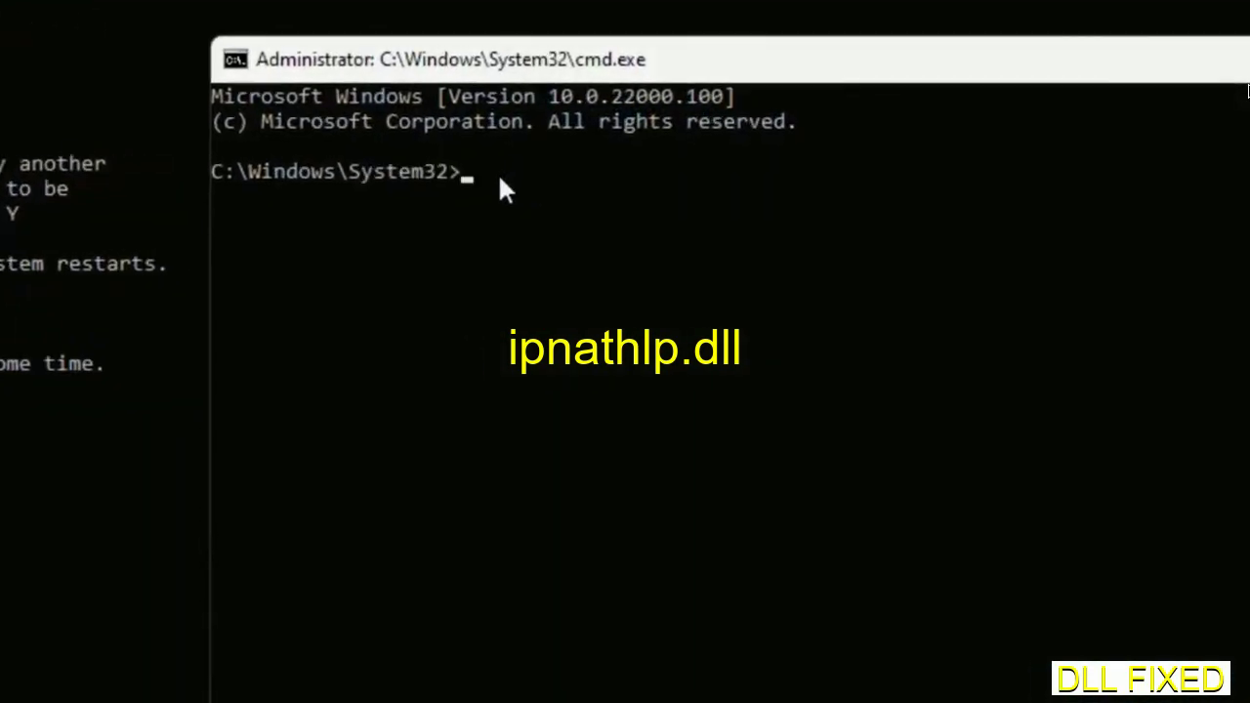
Step: Paste regsvr32 "C:\Windows\System32\myMissingDllFile.dll" at the new prompt without running it
type("regsvr32 \"C:\\Windows\\System32\\myMissingDllFile.dll\"")
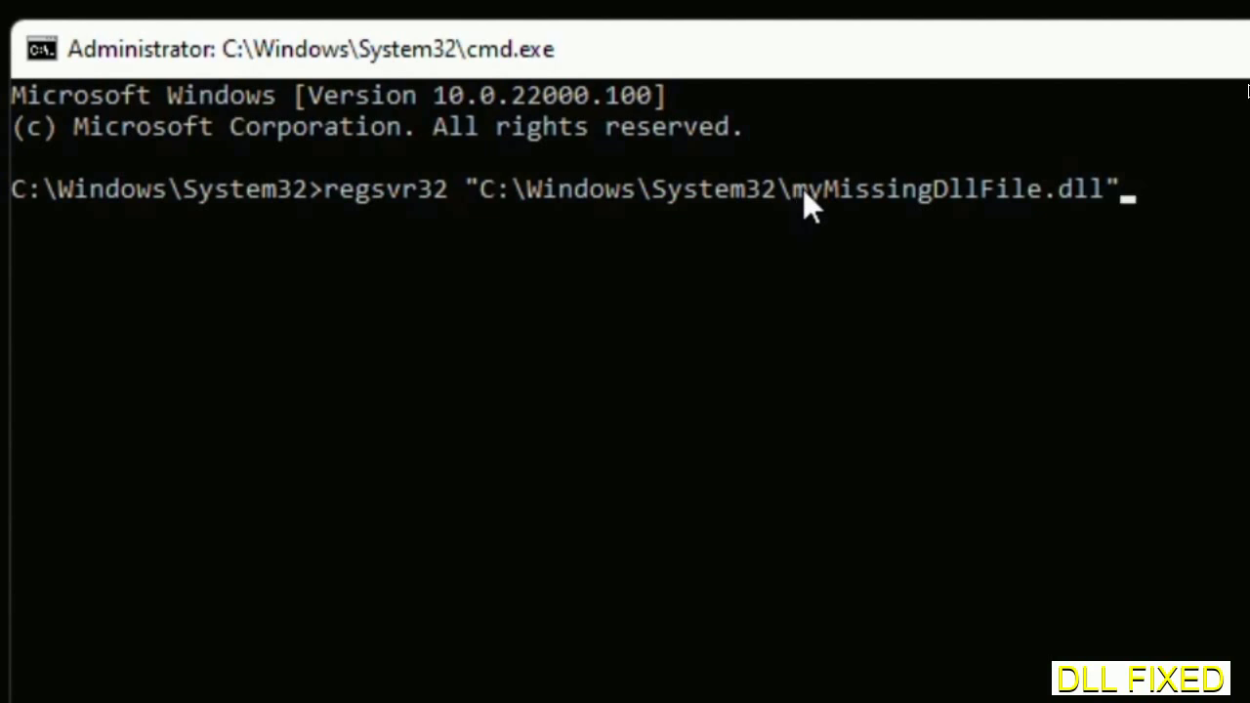
left_click_drag(797, 199, 1019, 198)
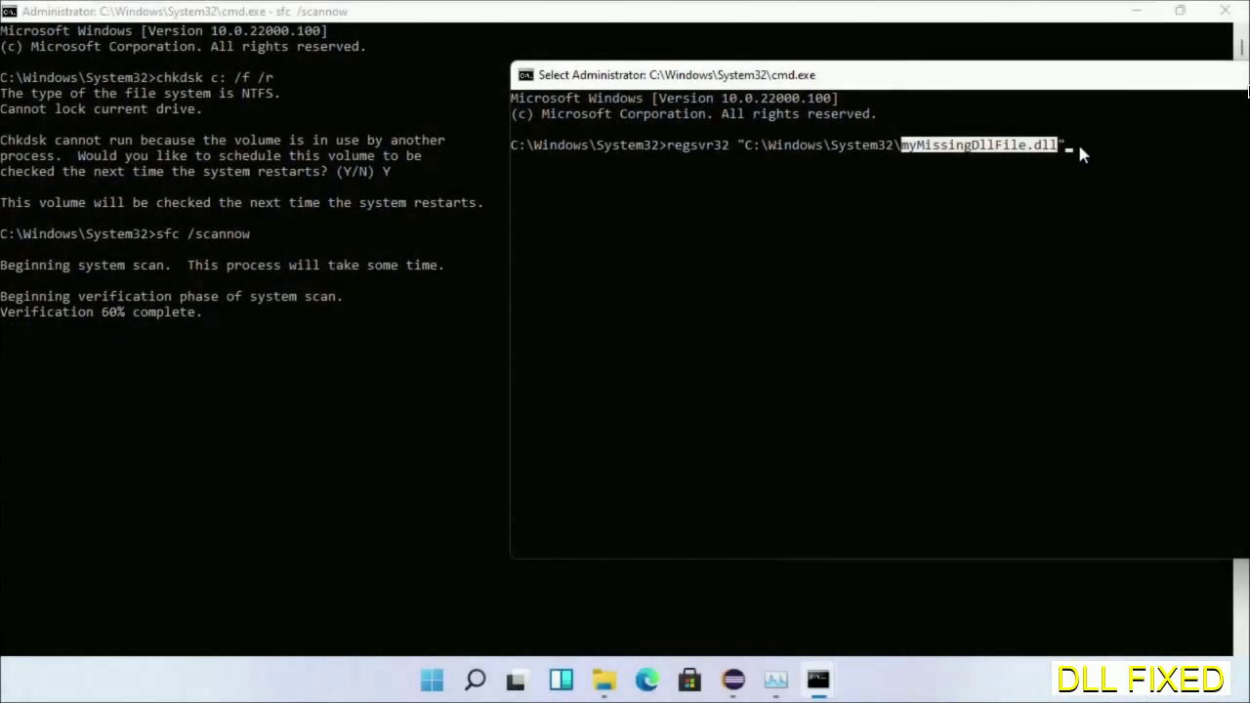
left_click(1080, 149)
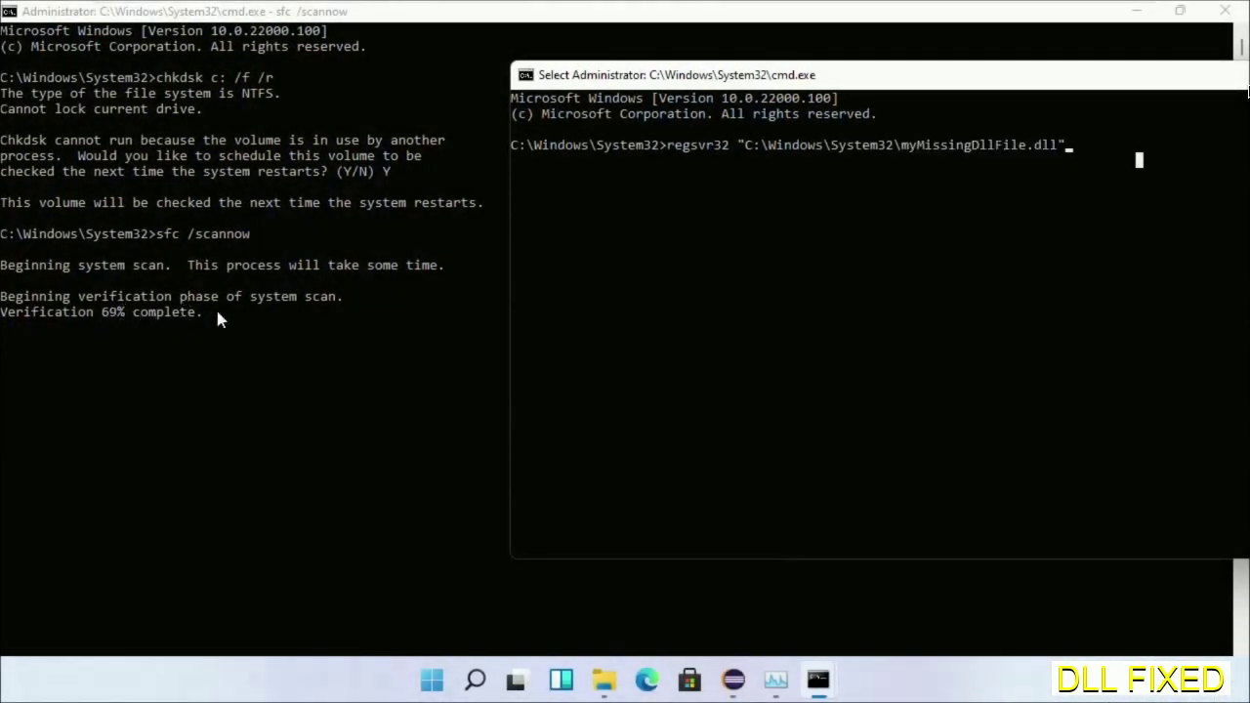
Step: Show the Start menu's power options with Restart available
left_click(470, 684)
left_click(432, 681)
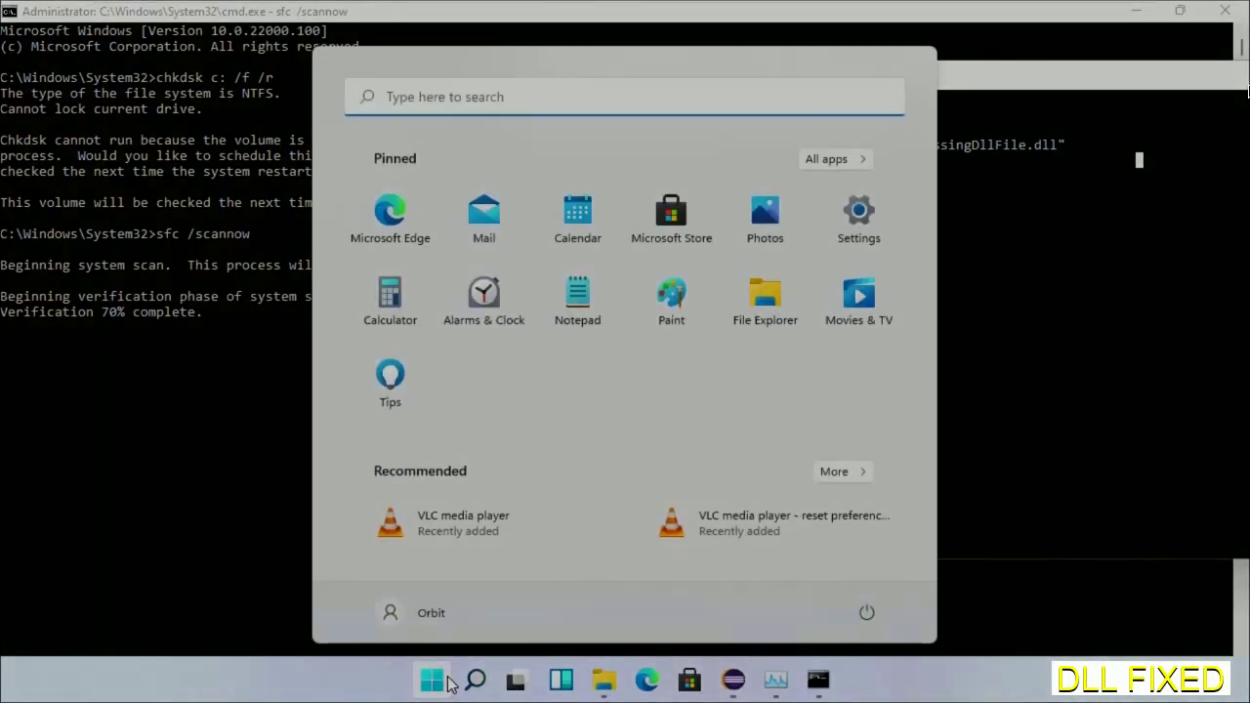
left_click(869, 608)
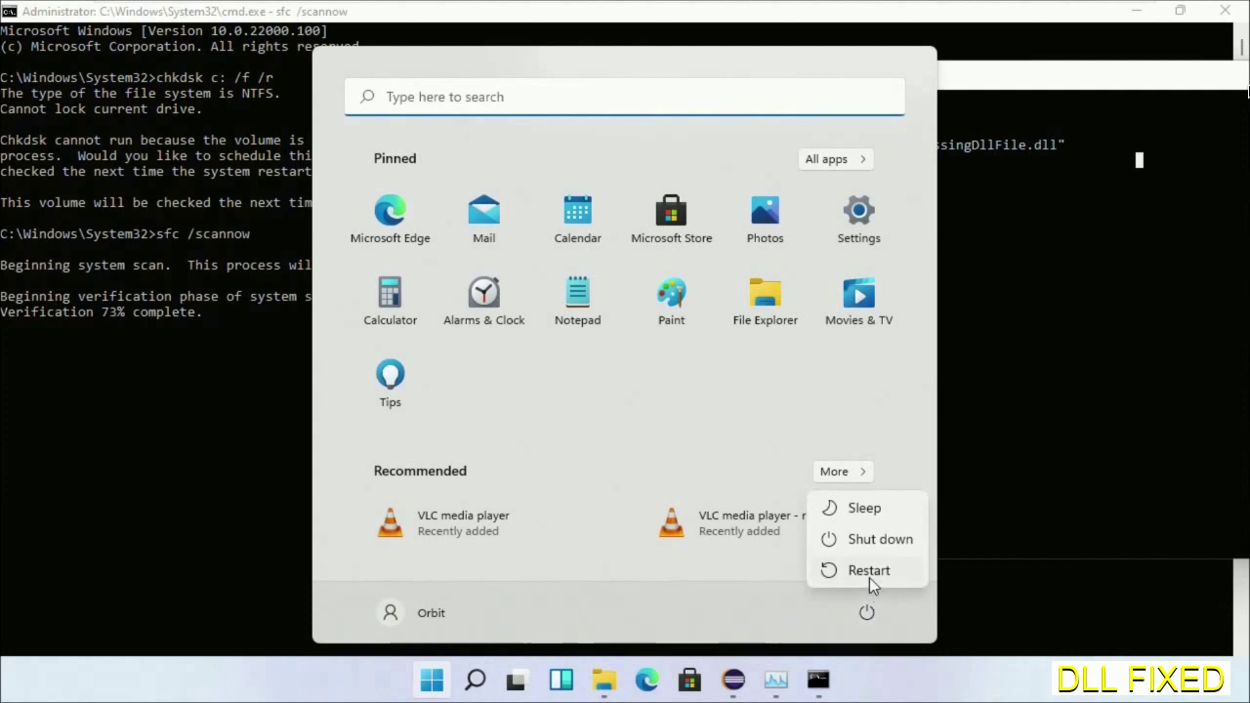